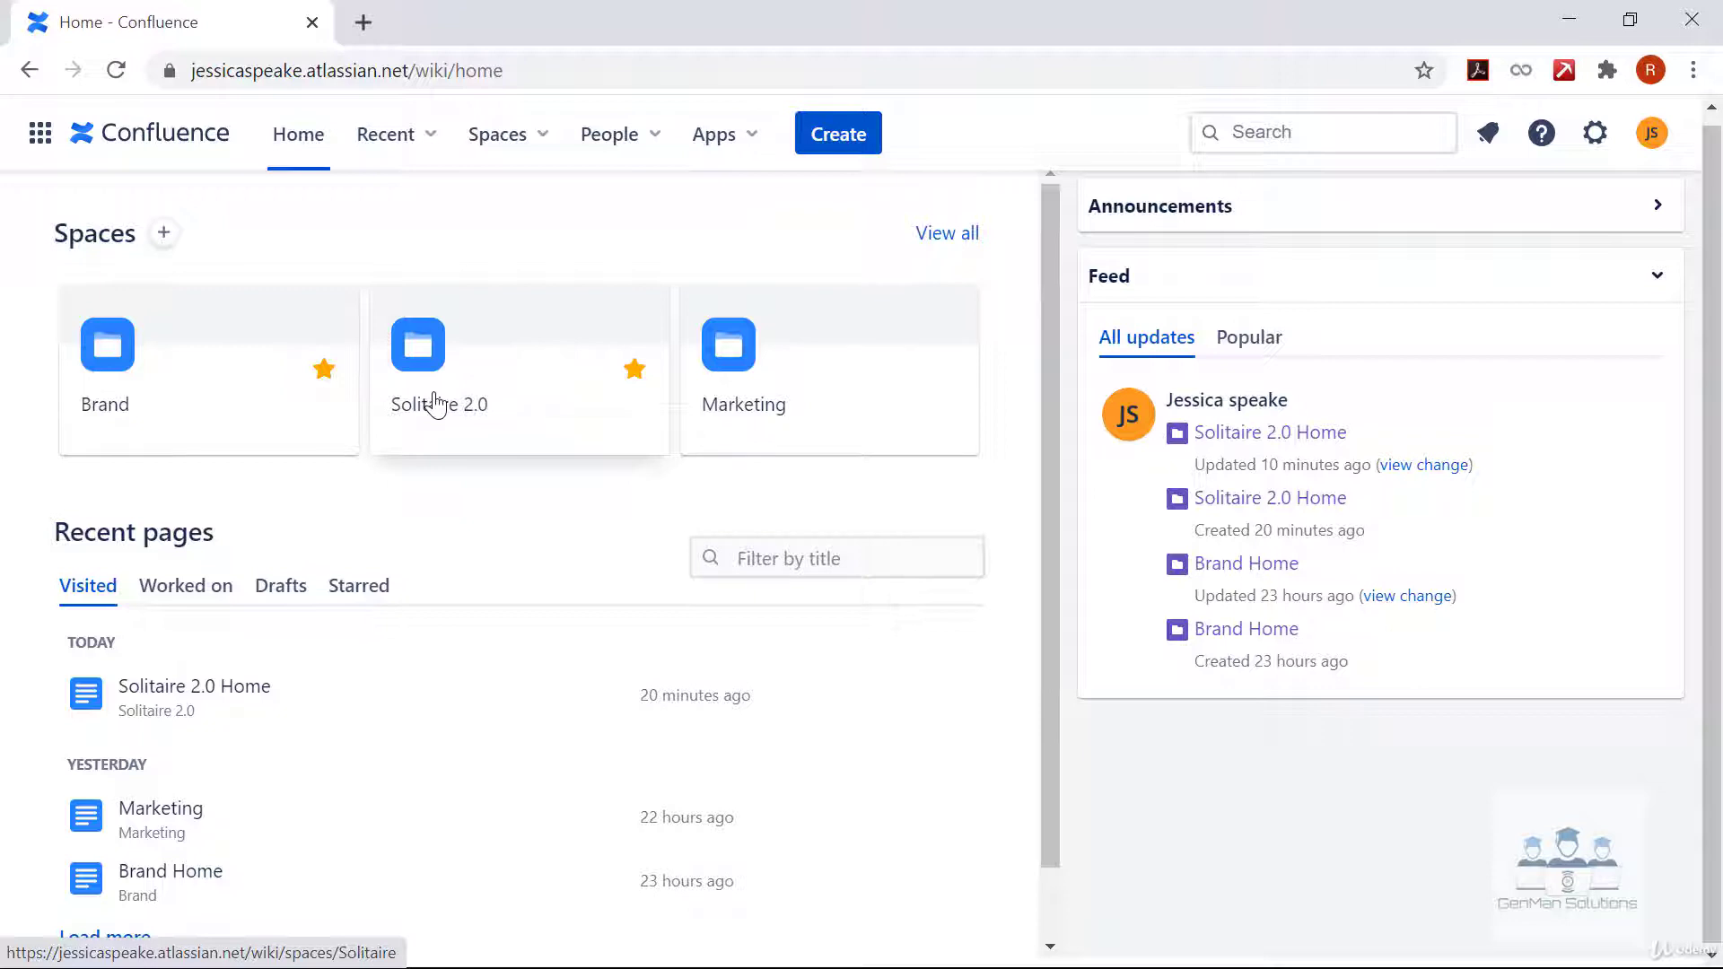
Step: Create a personal space named with the owner's first name followed by "'s Diary"
{"action": "left_click", "coordinate": [1649, 134]}
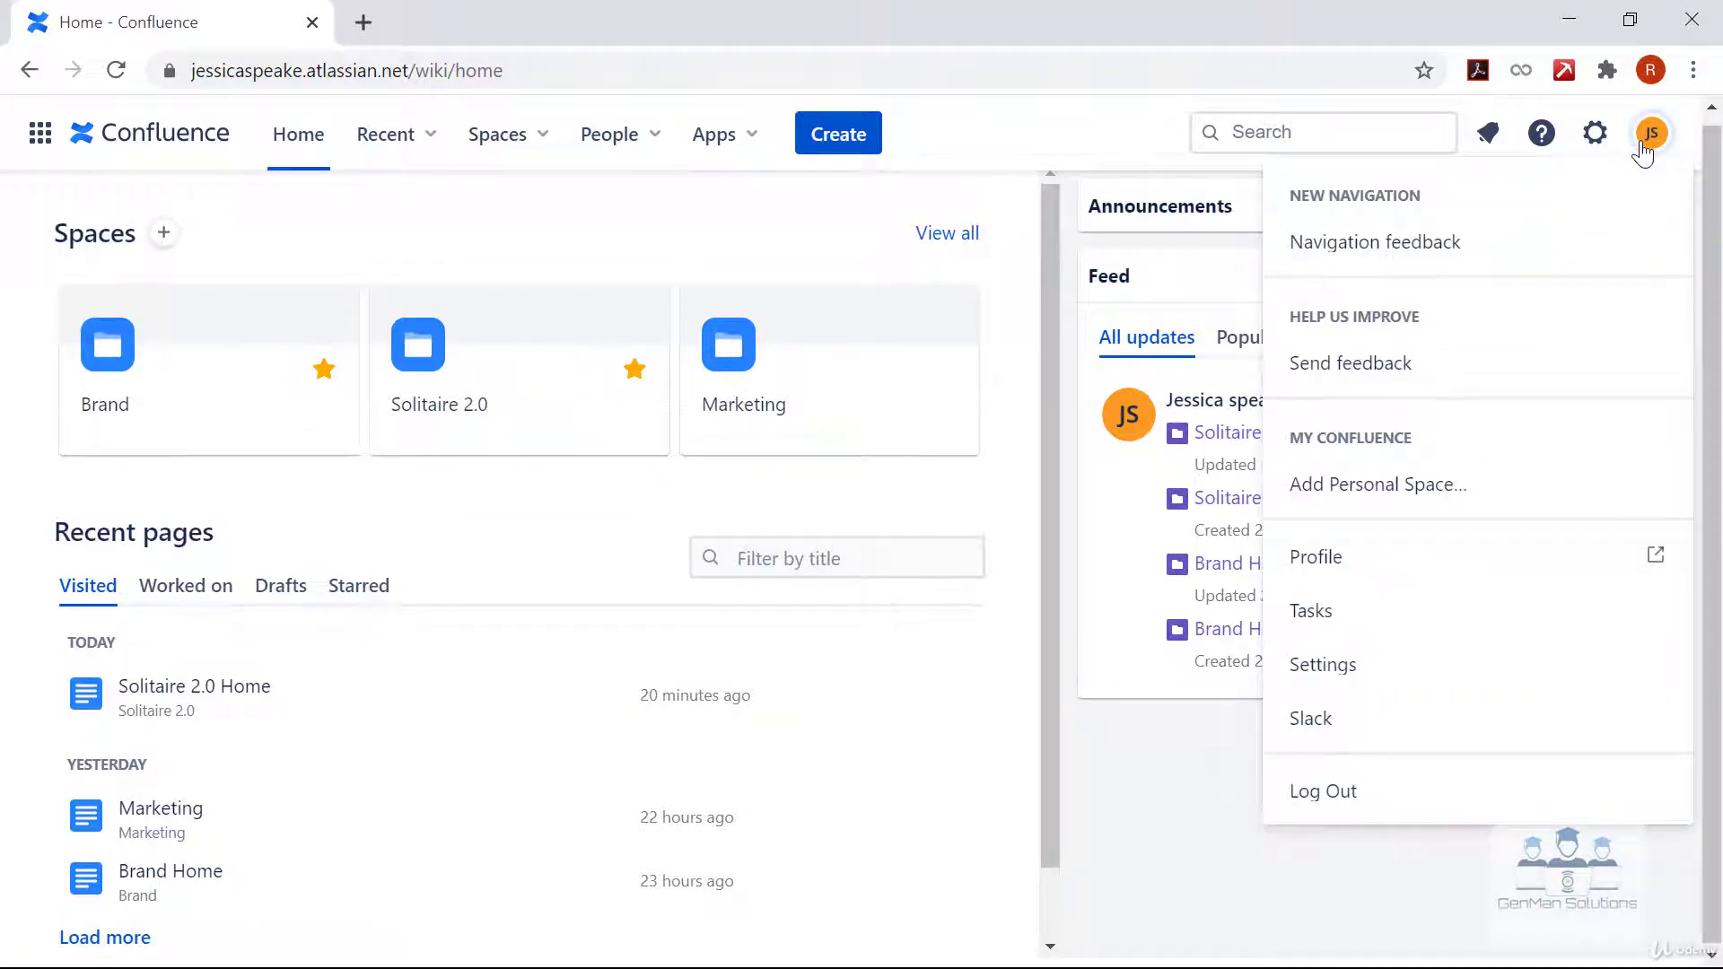
{"action": "left_click", "coordinate": [1513, 510]}
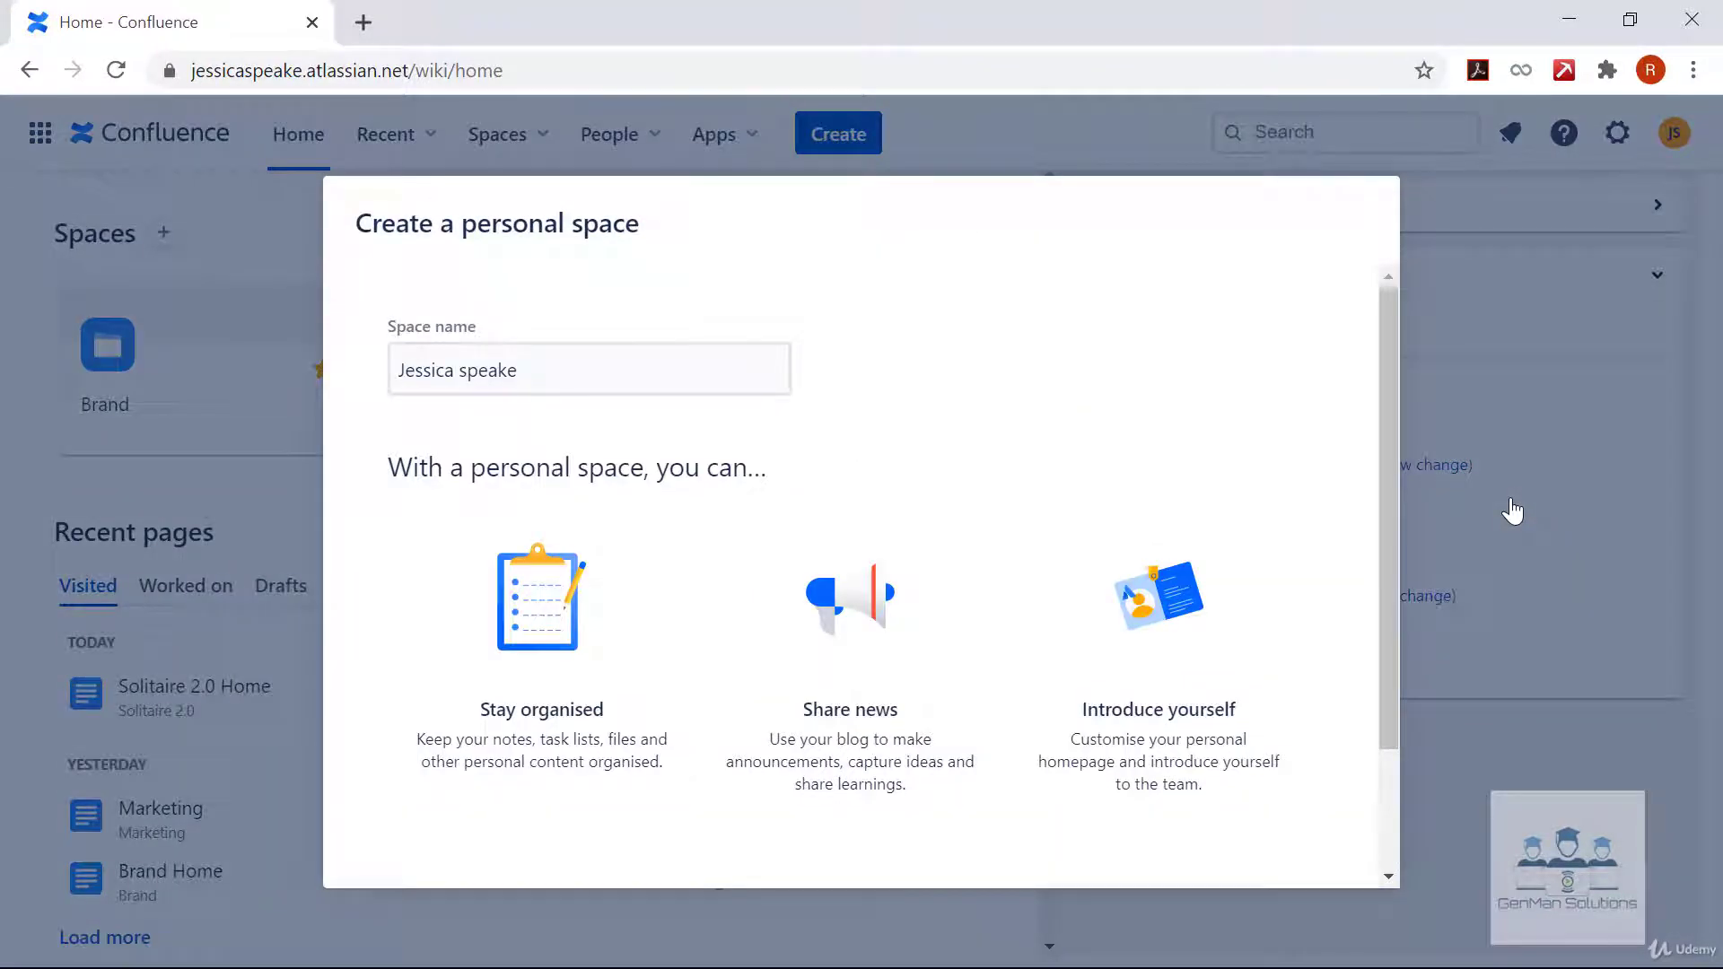
{"action": "left_click", "coordinate": [746, 360]}
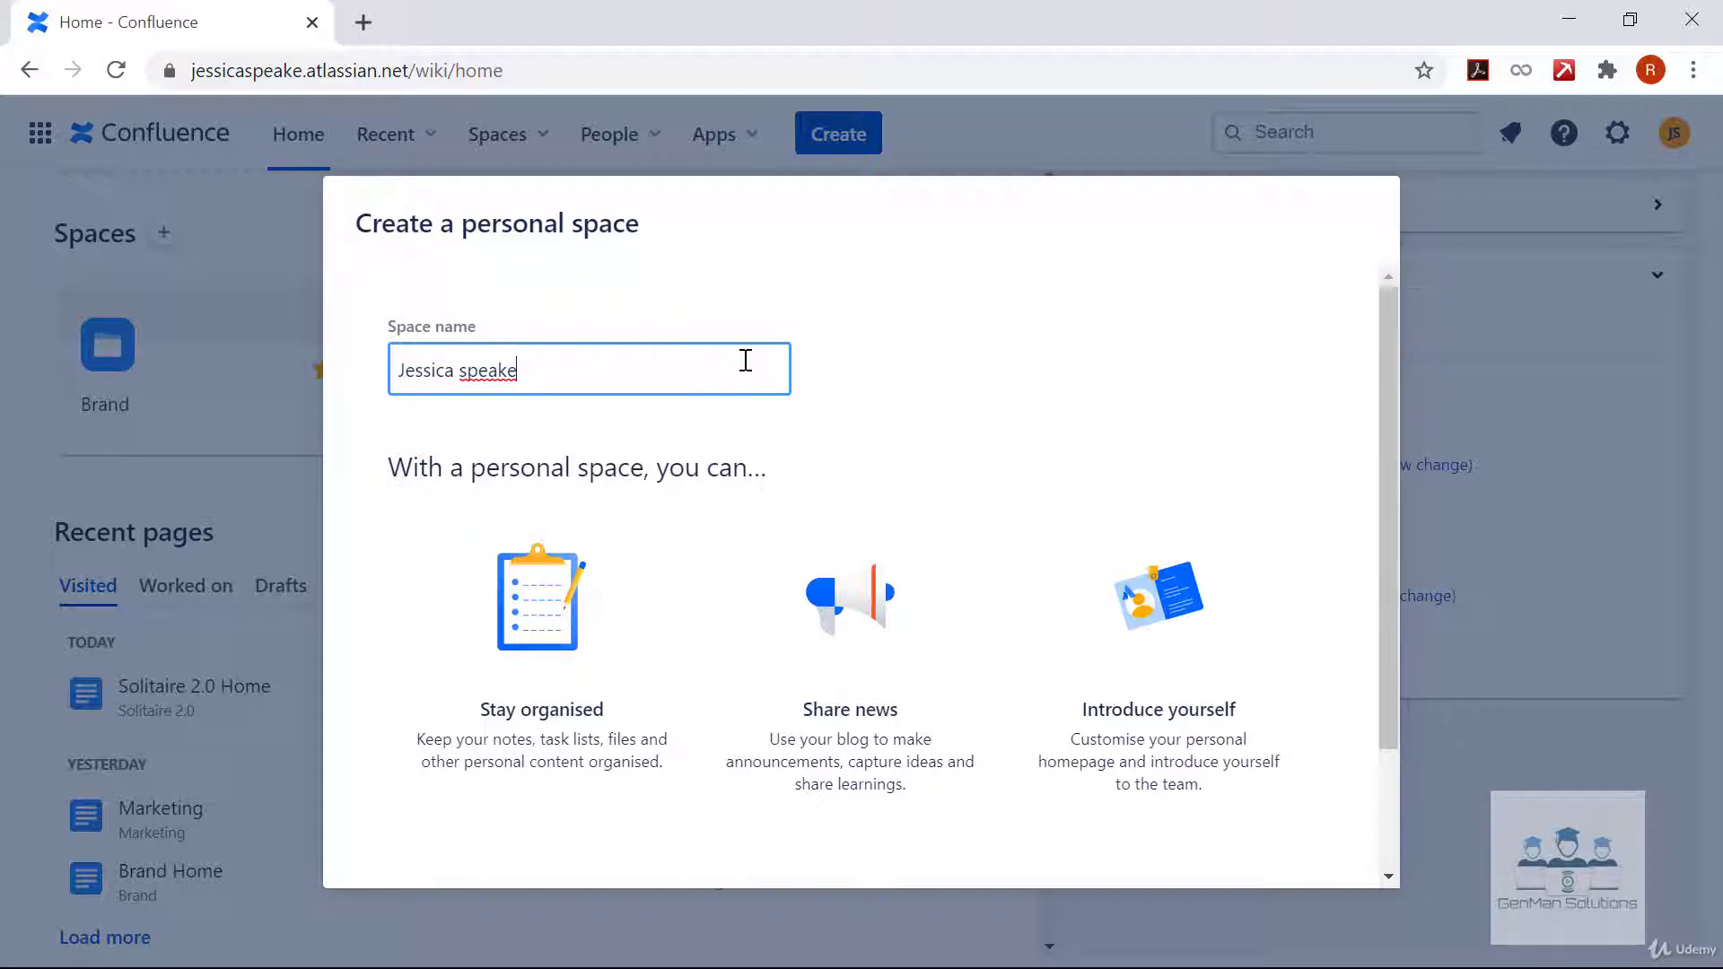
{"action": "key", "text": "BackSpace"}
{"action": "key", "text": "BackSpace"}
{"action": "key", "text": "BackSpace"}
{"action": "key", "text": "BackSpace"}
{"action": "key", "text": "BackSpace"}
{"action": "key", "text": "BackSpace"}
{"action": "key", "text": "BackSpace"}
{"action": "type", "text": "'s Diary"}
{"action": "scroll", "coordinate": [1236, 750], "scroll_direction": "down", "scroll_amount": 2}
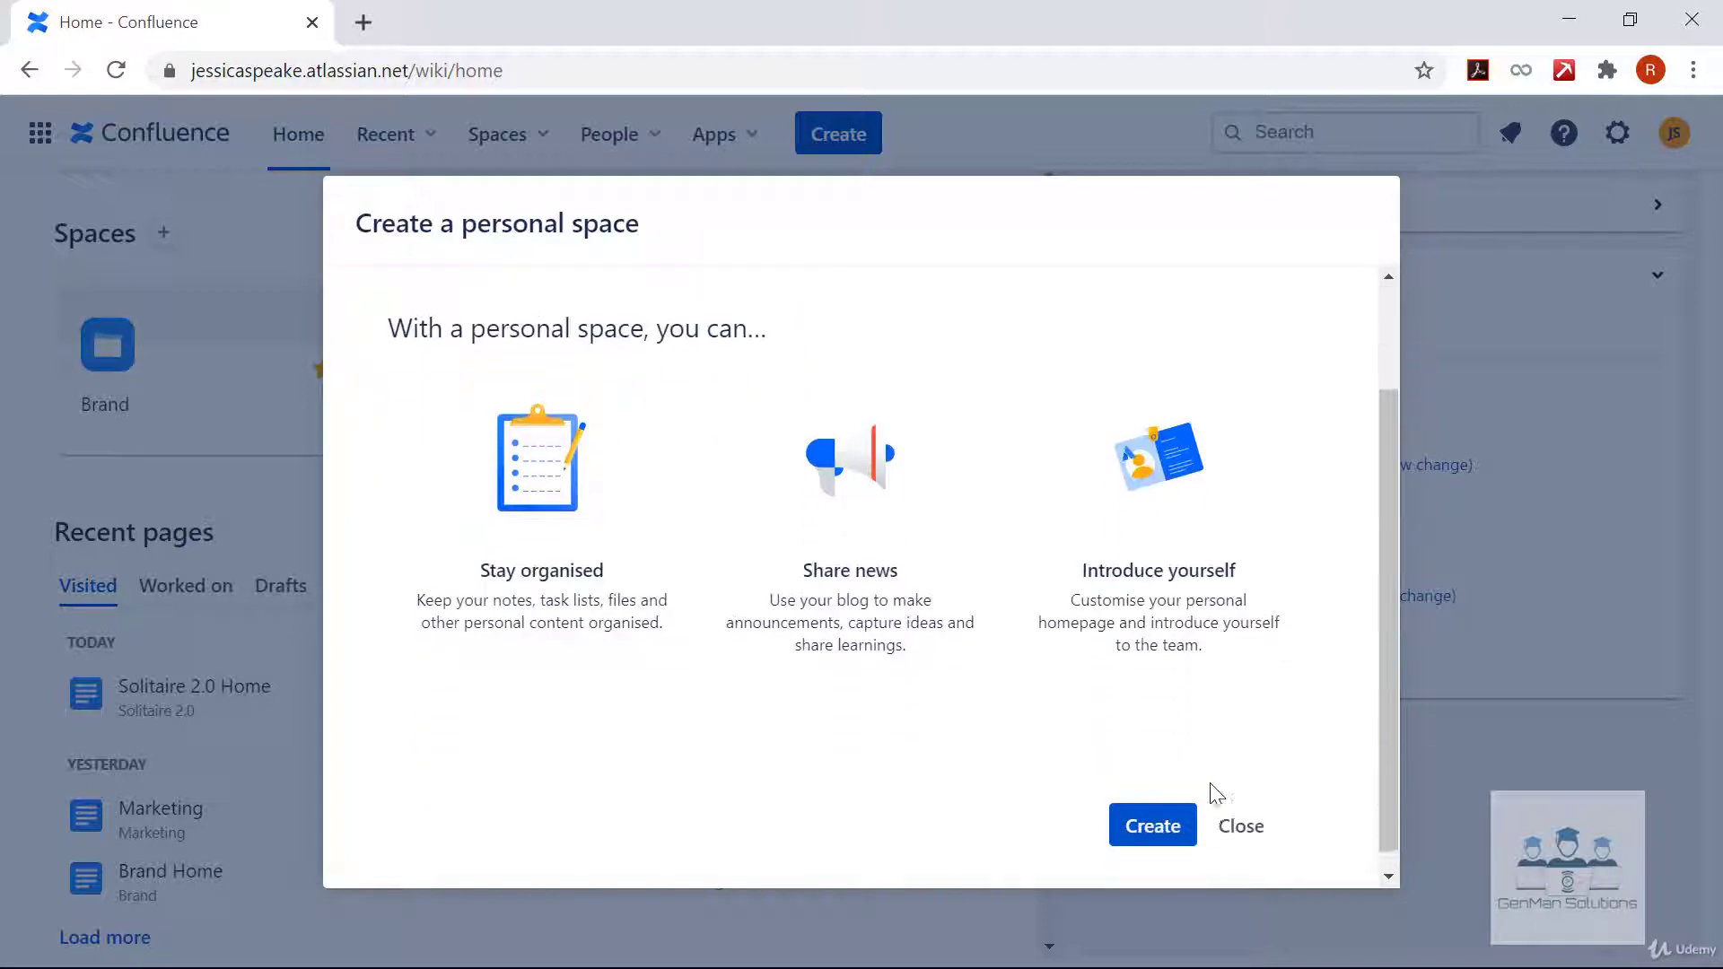
{"action": "left_click", "coordinate": [1128, 827]}
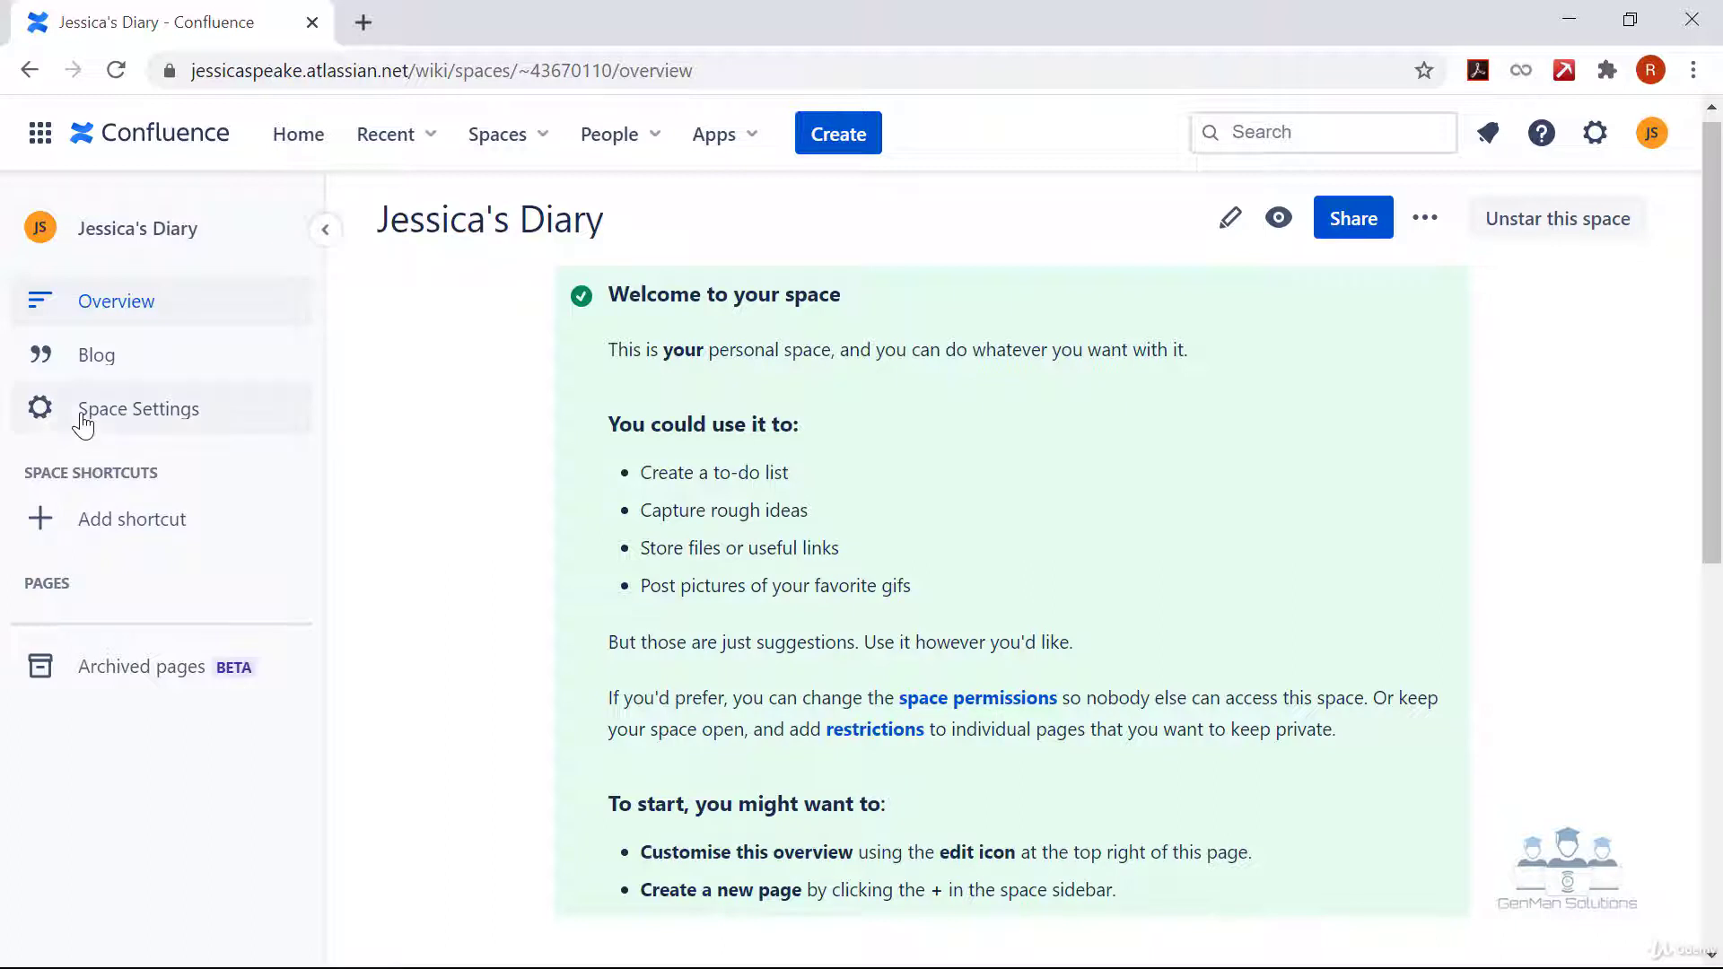
Step: Open the new personal space's permission settings and review the licensed users' group permissions
{"action": "left_click", "coordinate": [150, 414]}
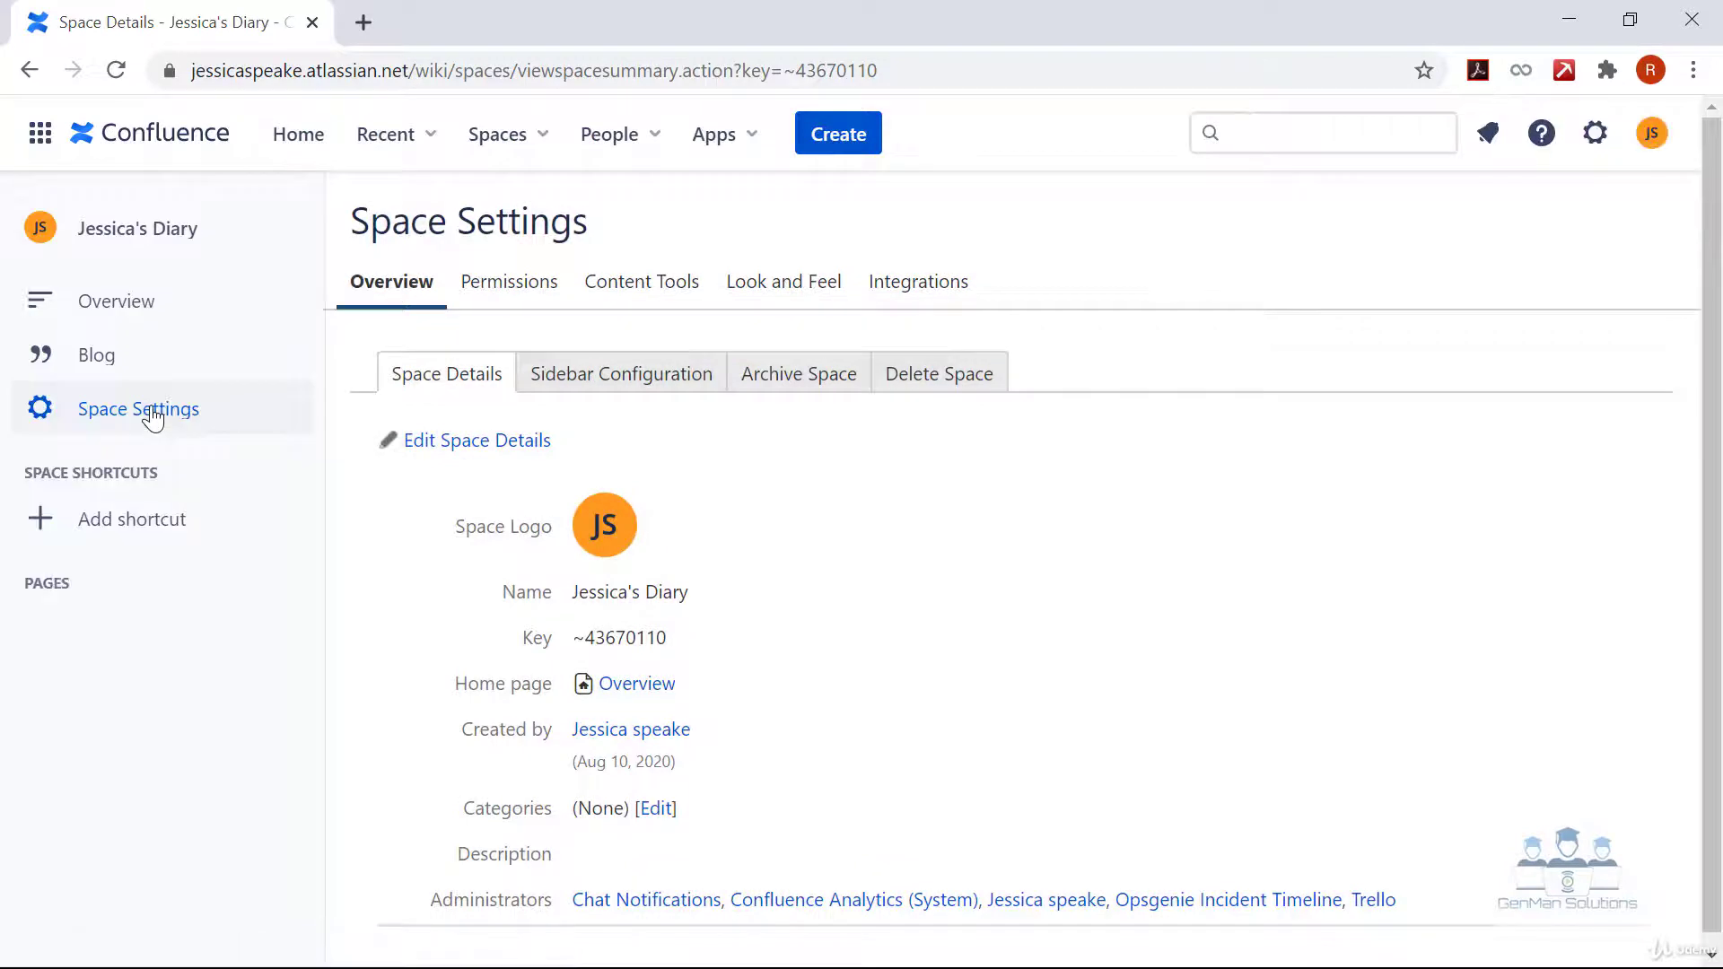
{"action": "left_click", "coordinate": [528, 296]}
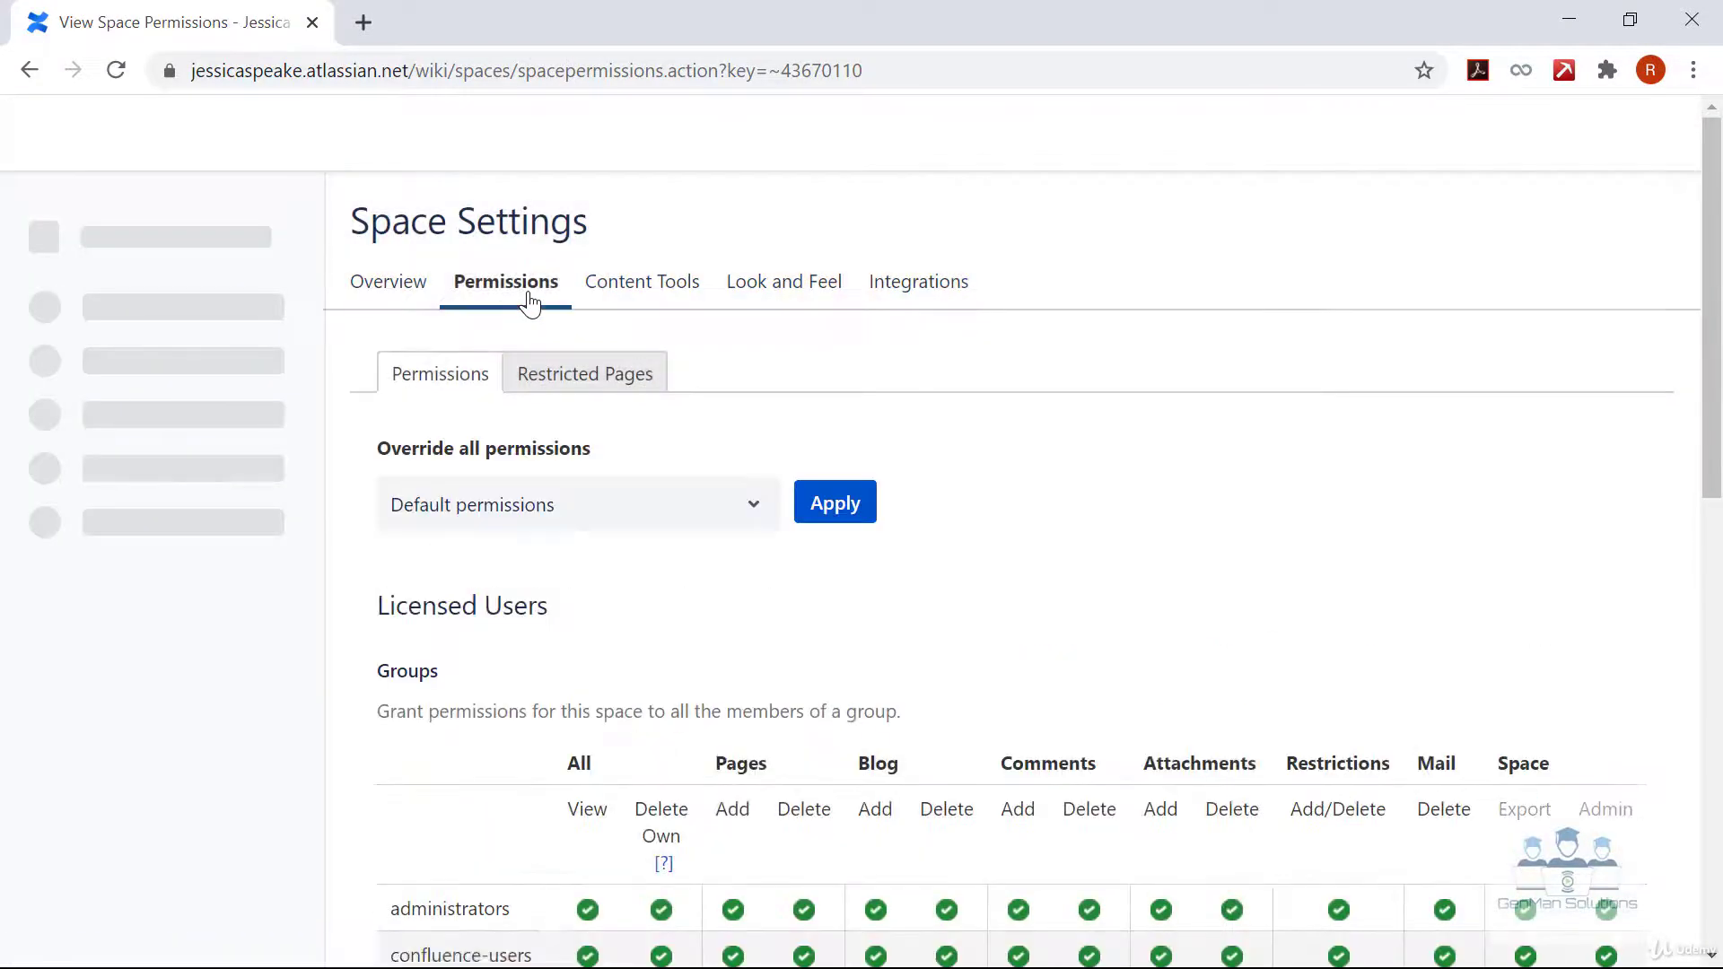
{"action": "scroll", "coordinate": [627, 646], "scroll_direction": "down", "scroll_amount": 1}
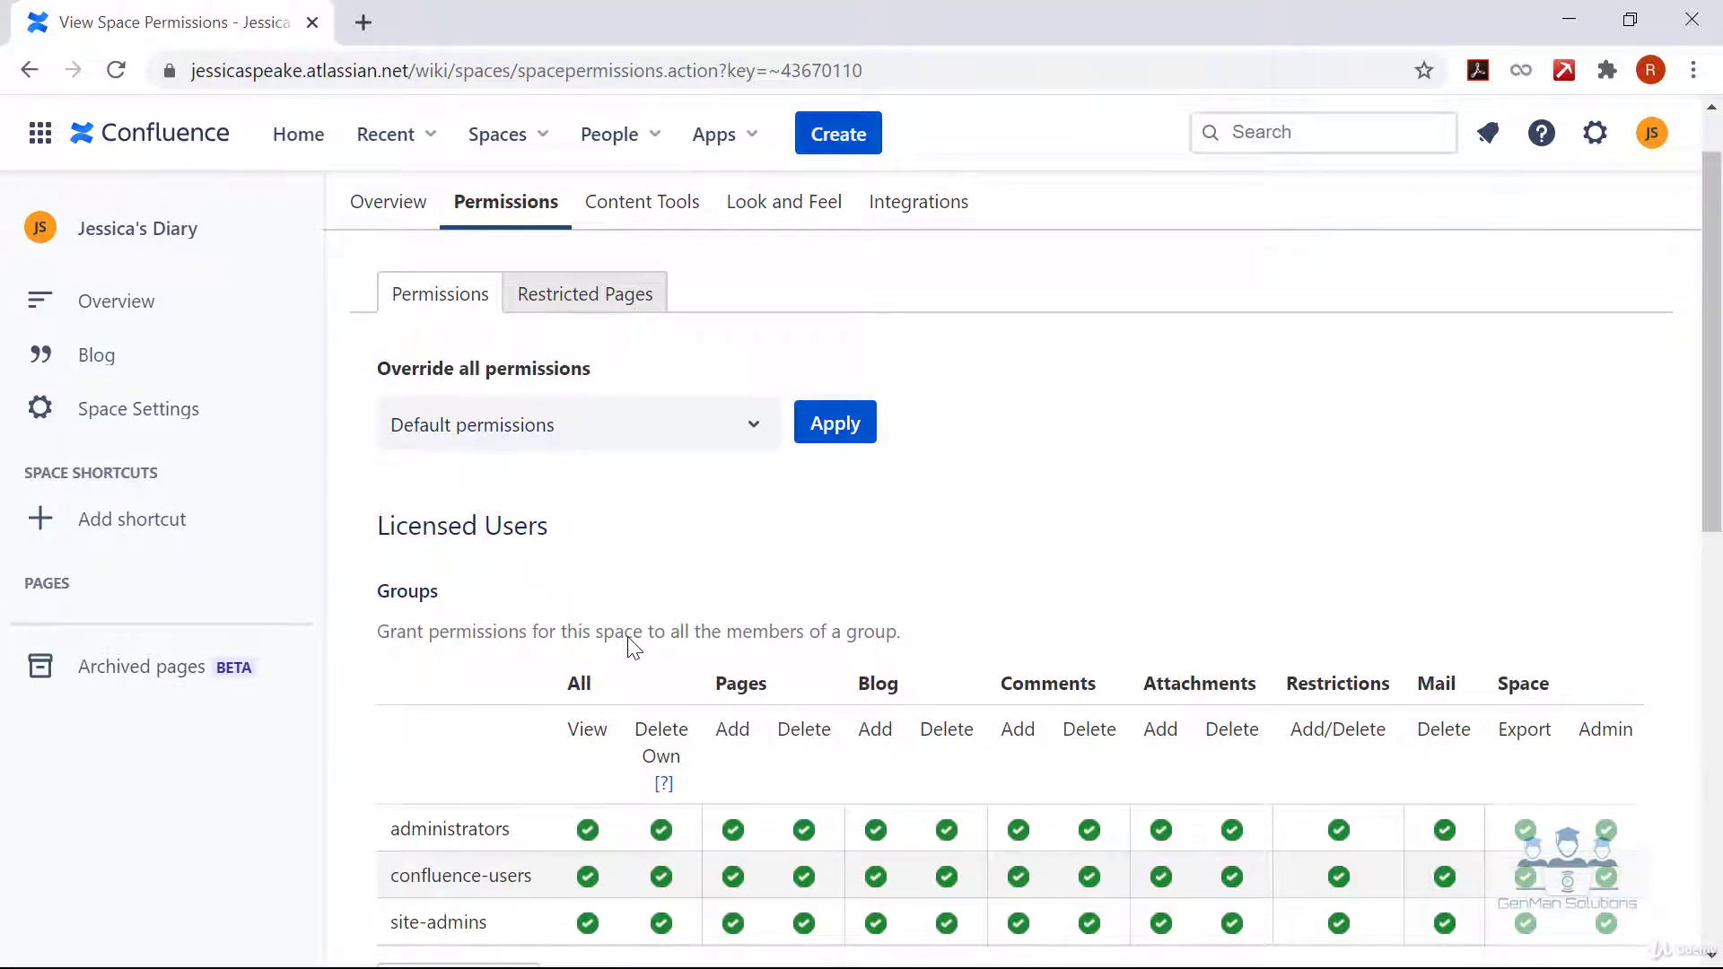
{"action": "scroll", "coordinate": [631, 646], "scroll_direction": "down", "scroll_amount": 3}
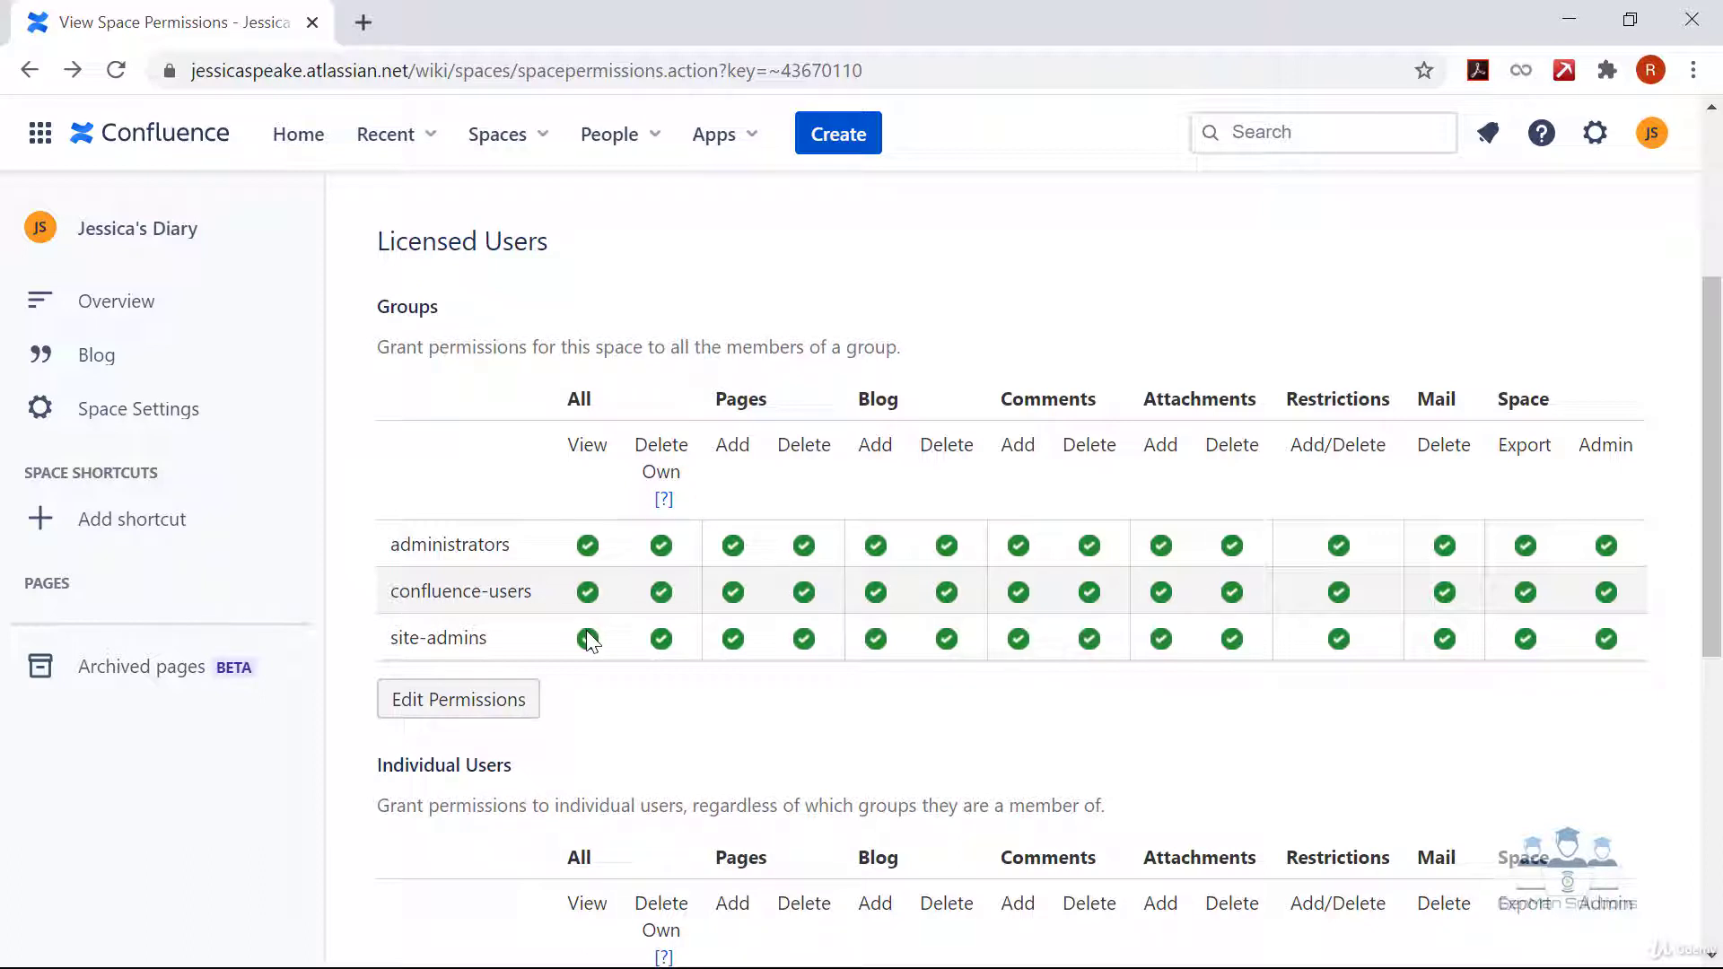
Step: Remove the View permission from the administrators, confluence-users and site-admins groups and save the space permissions
{"action": "left_click", "coordinate": [492, 711]}
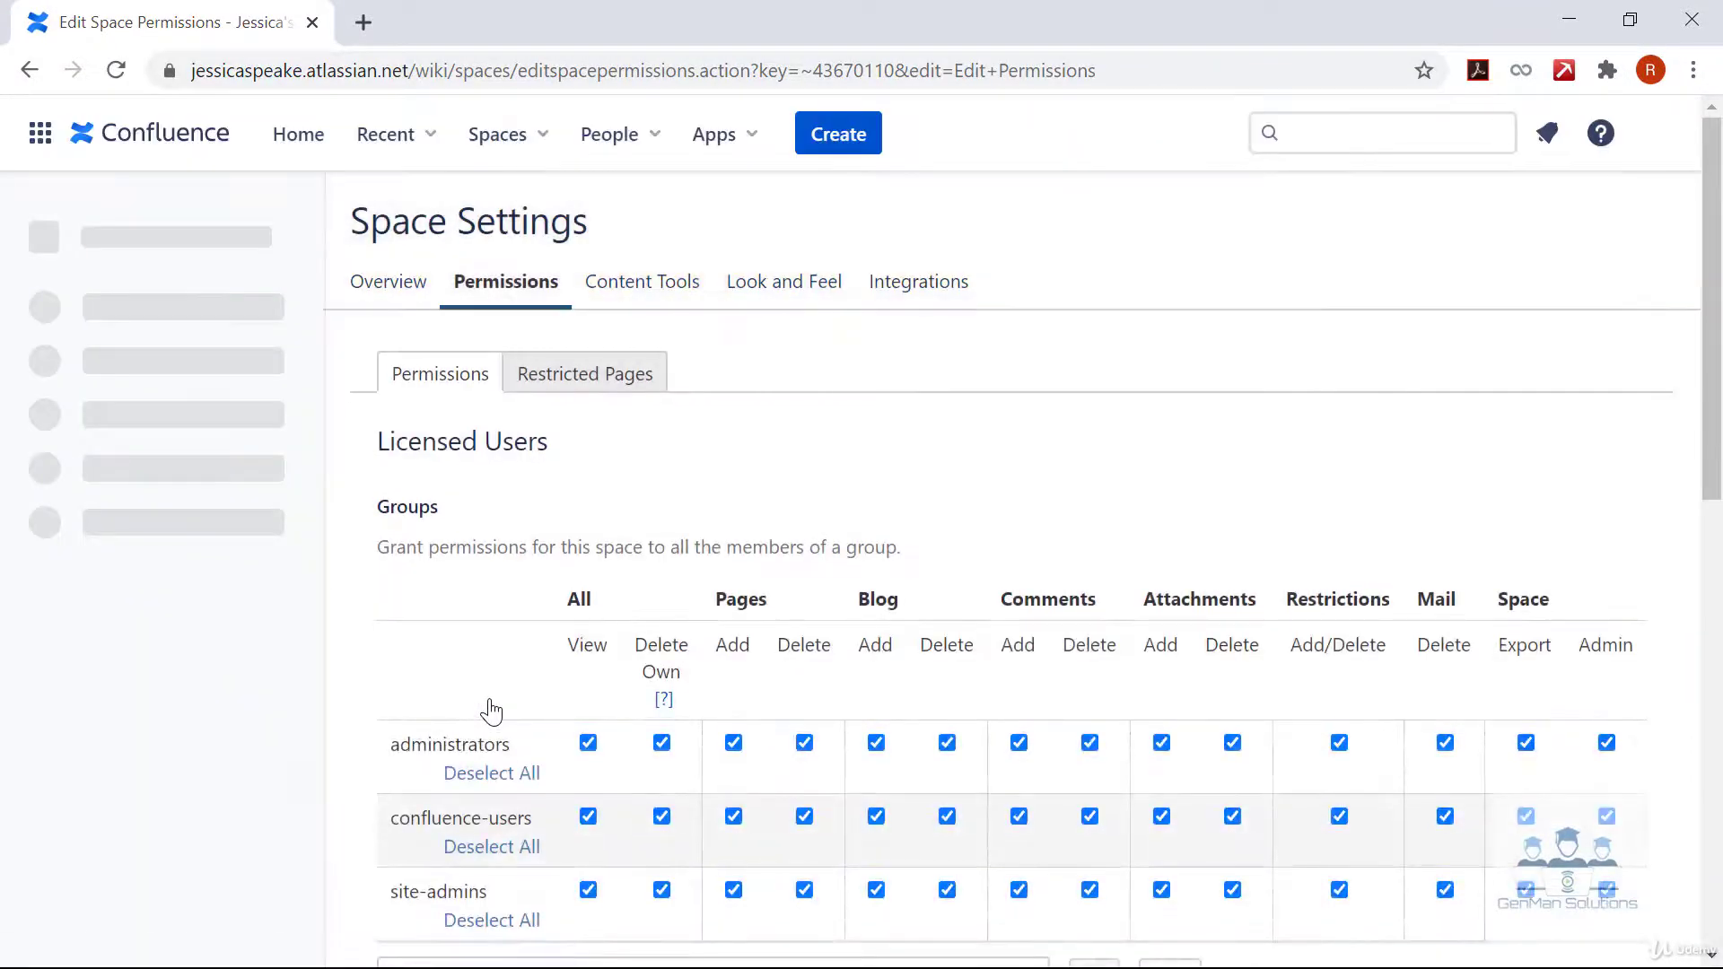
{"action": "scroll", "coordinate": [664, 610], "scroll_direction": "down", "scroll_amount": 2}
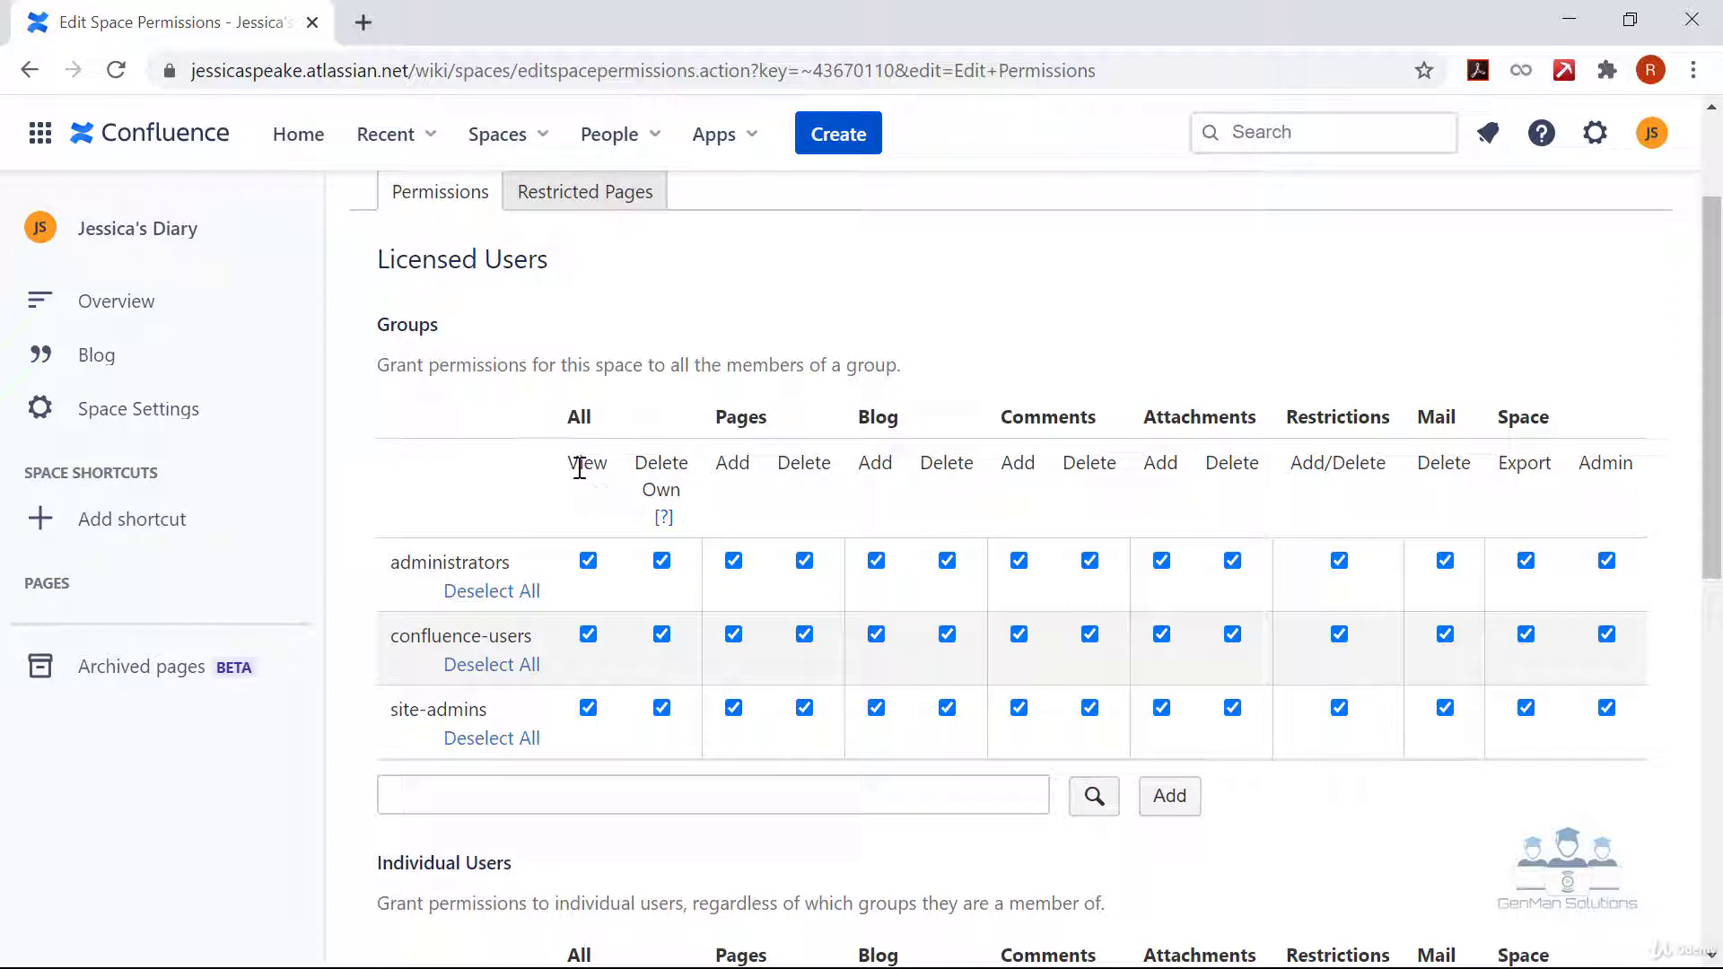
{"action": "left_click", "coordinate": [589, 562]}
{"action": "left_click", "coordinate": [589, 635]}
{"action": "left_click", "coordinate": [589, 709]}
{"action": "scroll", "coordinate": [853, 808], "scroll_direction": "down", "scroll_amount": 9}
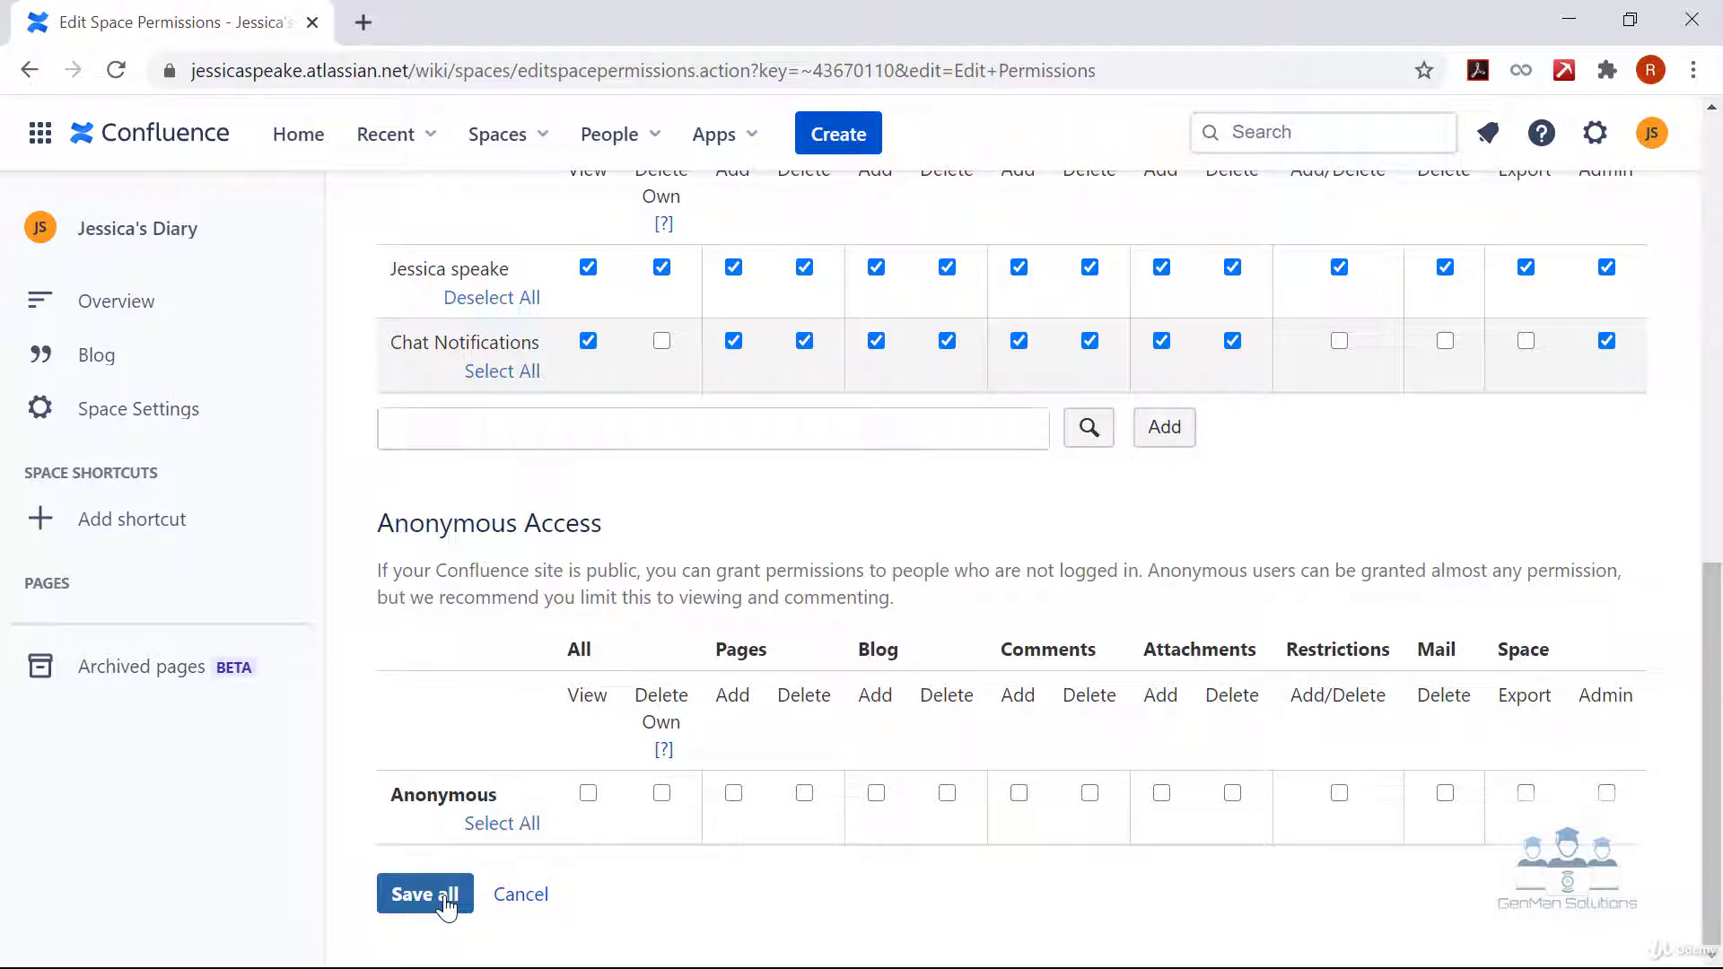
{"action": "left_click", "coordinate": [425, 894]}
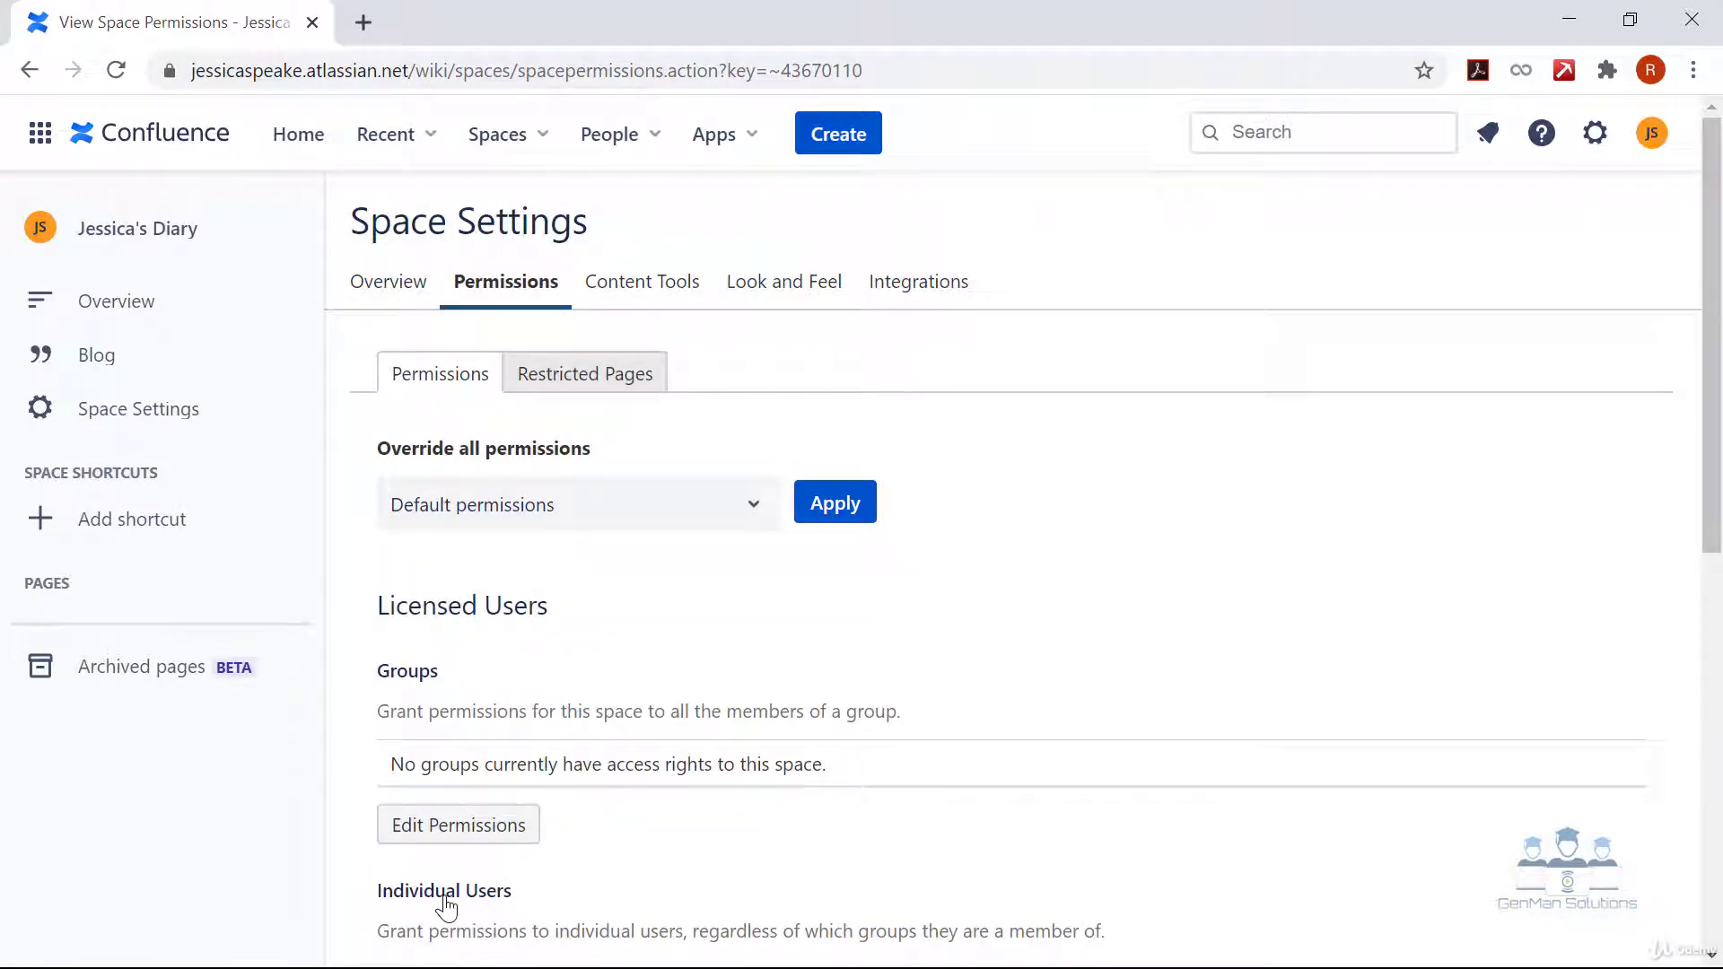
Step: Upgrade from the space permissions page by starting the 30-day Confluence Standard trial, and reload the page
{"action": "scroll", "coordinate": [662, 780], "scroll_direction": "down", "scroll_amount": 3}
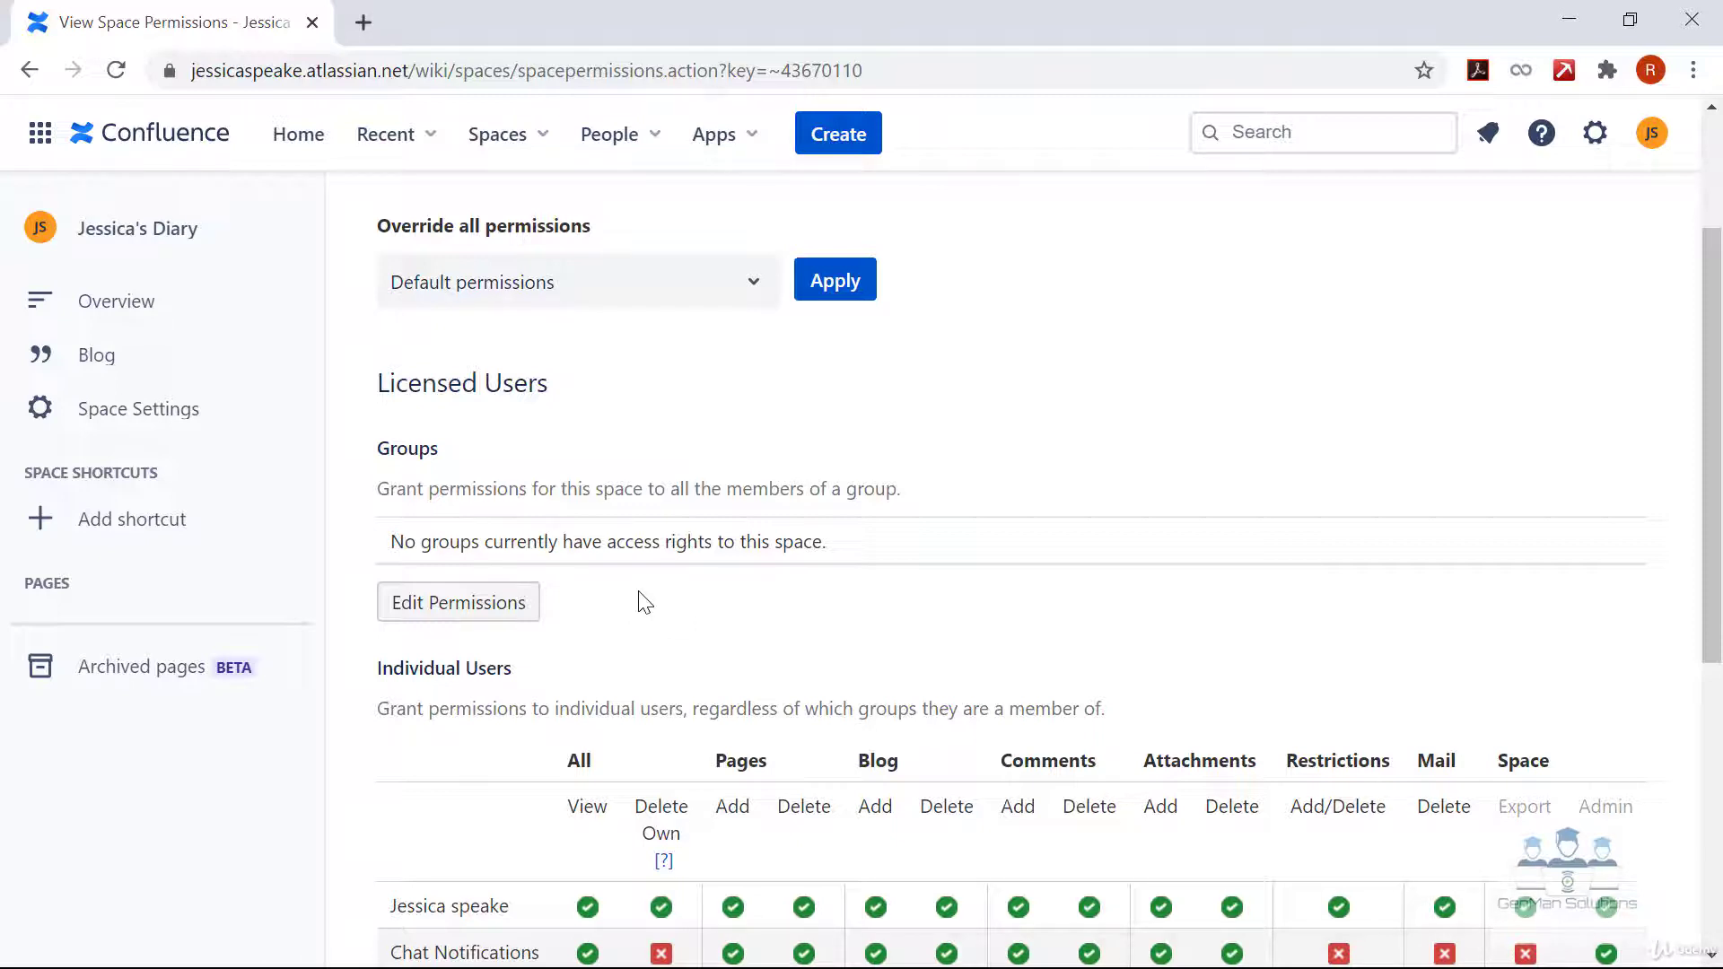
{"action": "scroll", "coordinate": [1340, 850], "scroll_direction": "down", "scroll_amount": 1}
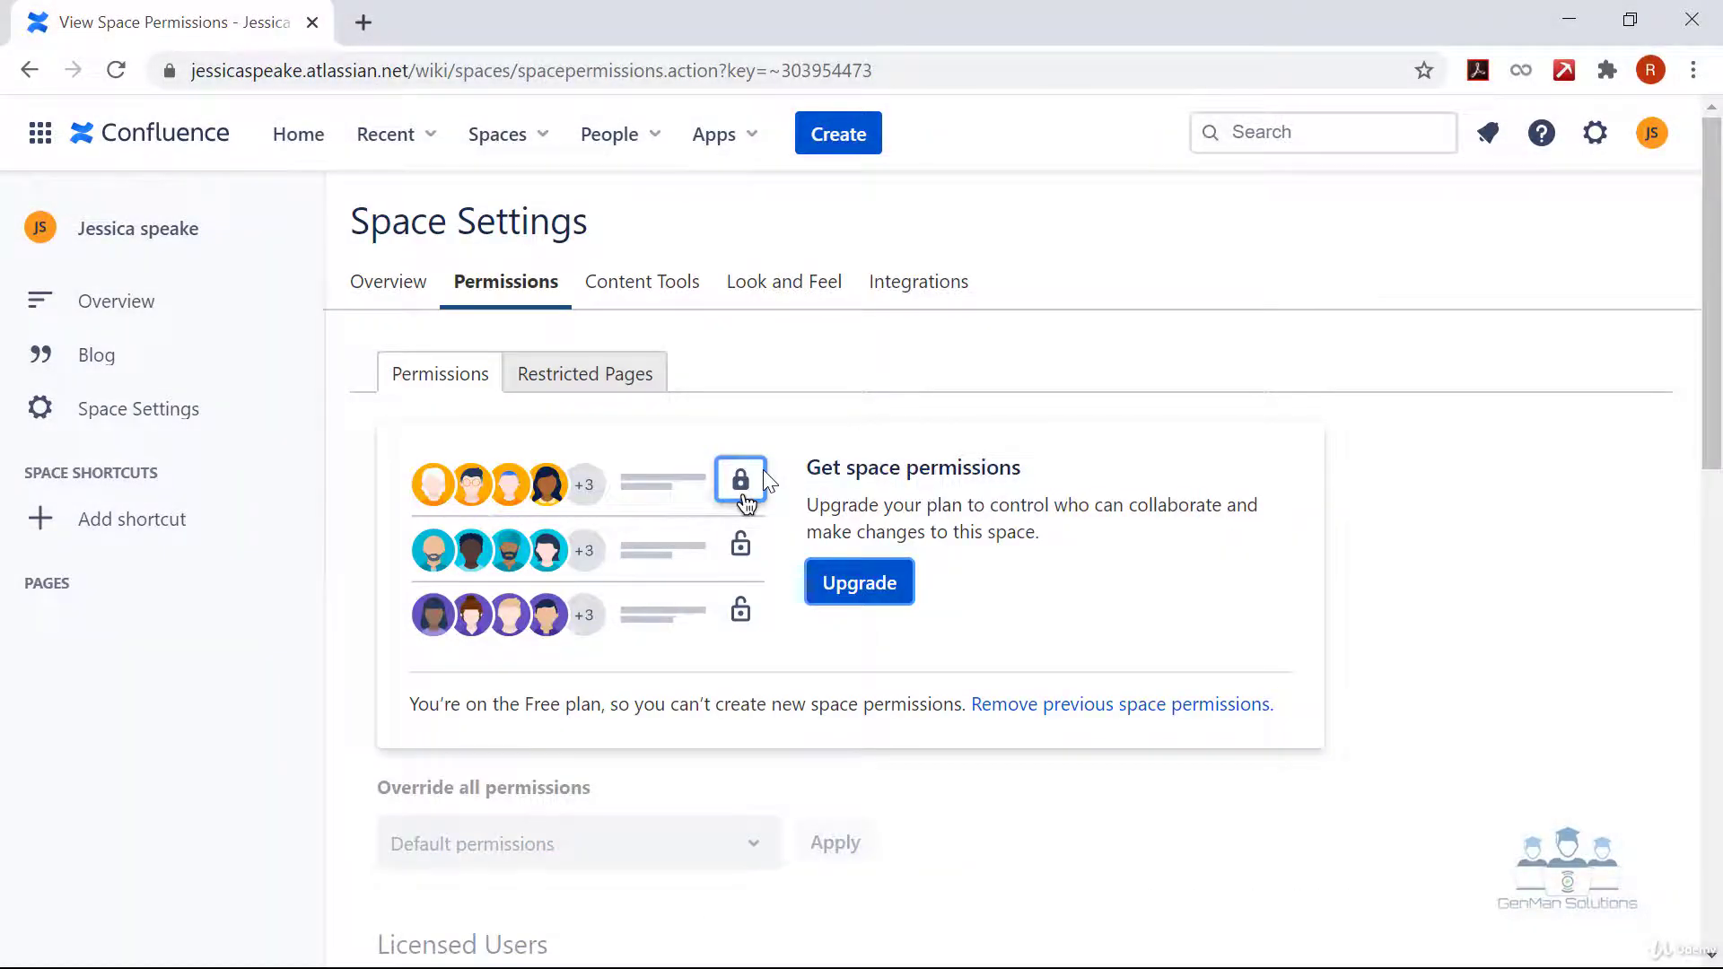
{"action": "left_click", "coordinate": [891, 591]}
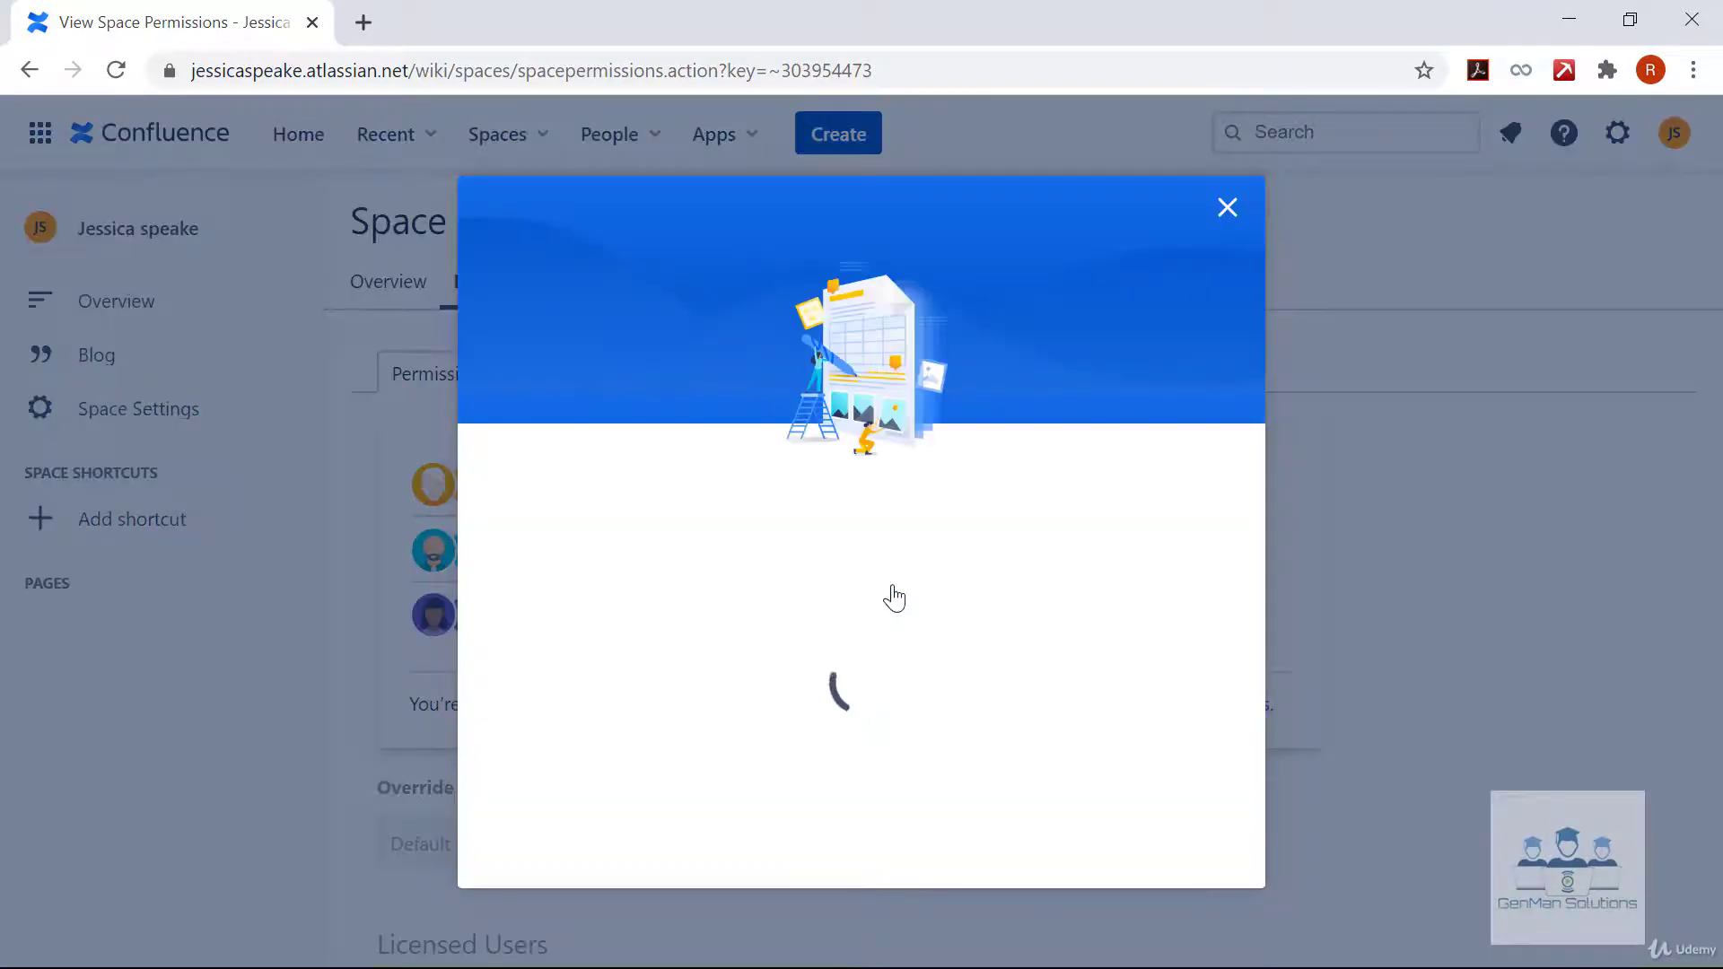
{"action": "scroll", "coordinate": [896, 595], "scroll_direction": "down", "scroll_amount": 1}
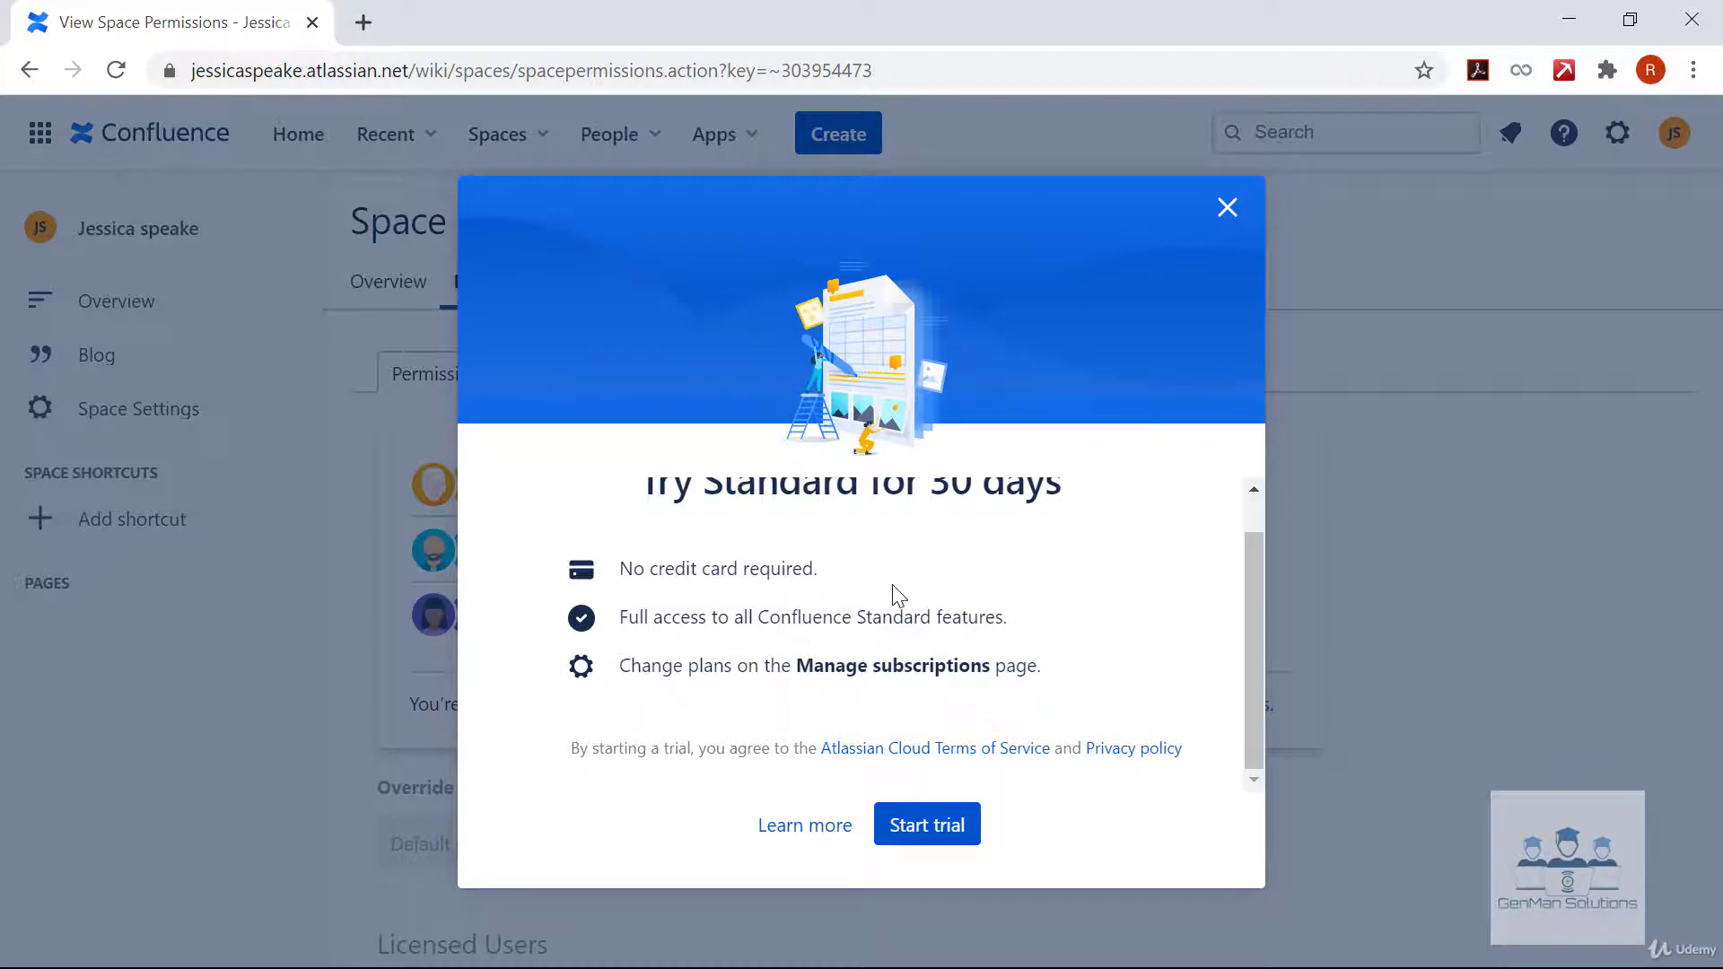
{"action": "left_click", "coordinate": [915, 821]}
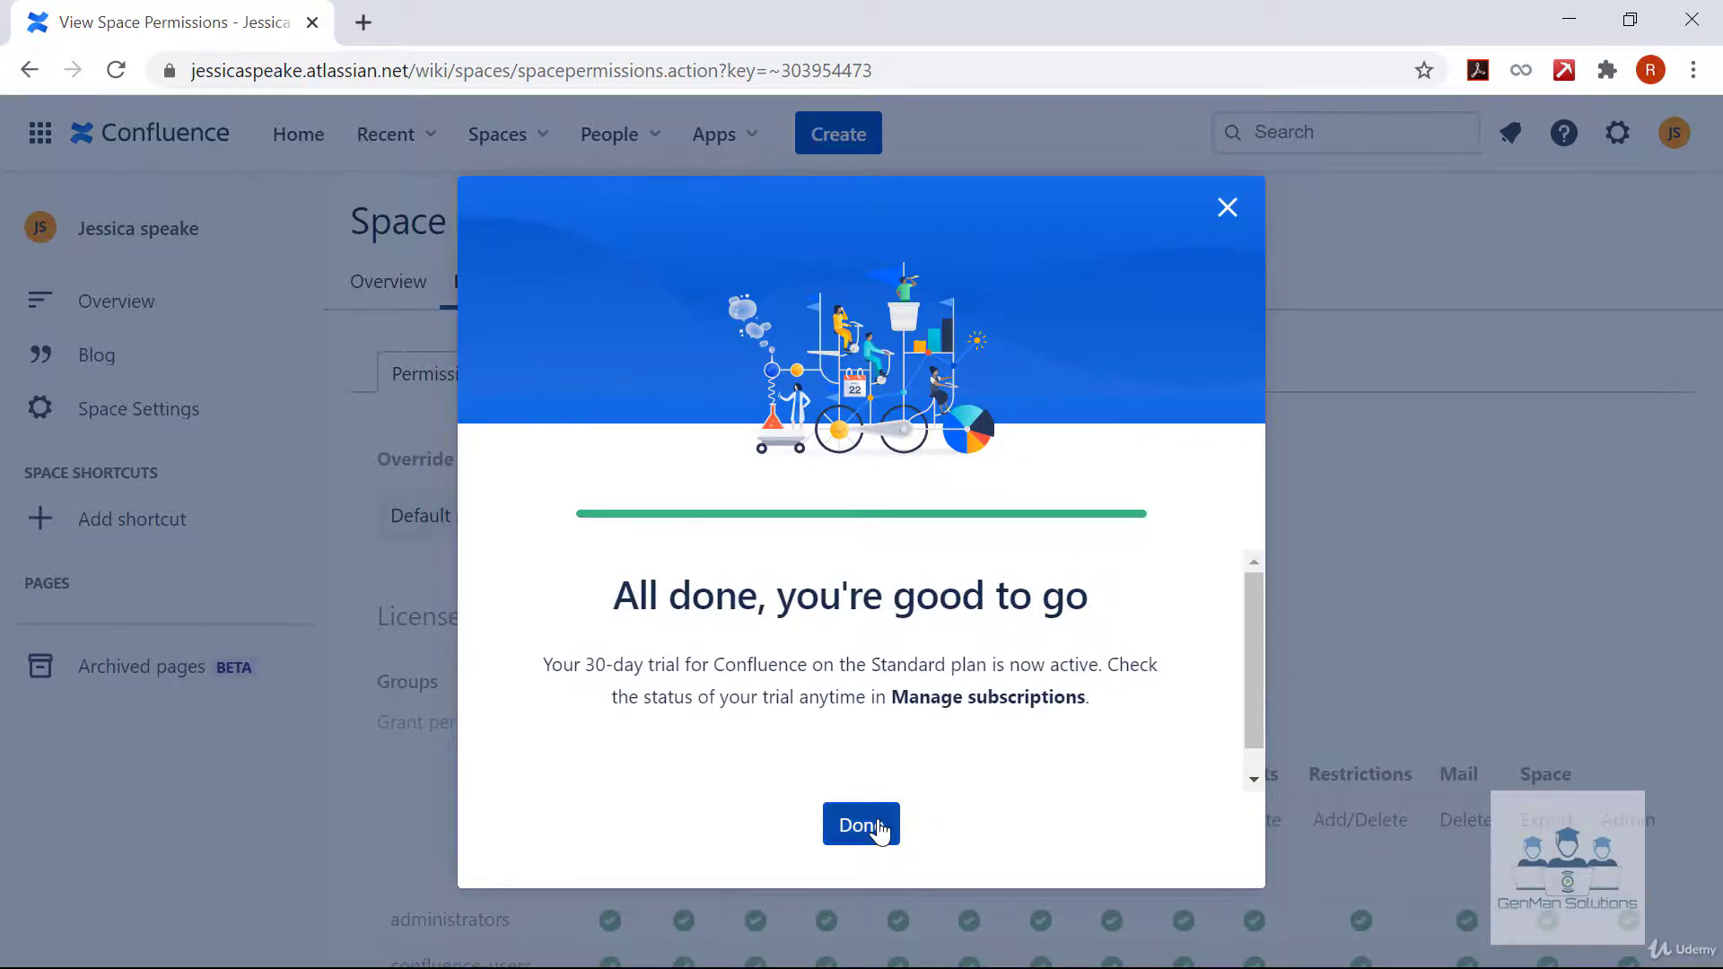
{"action": "left_click", "coordinate": [876, 822]}
{"action": "left_click", "coordinate": [116, 71]}
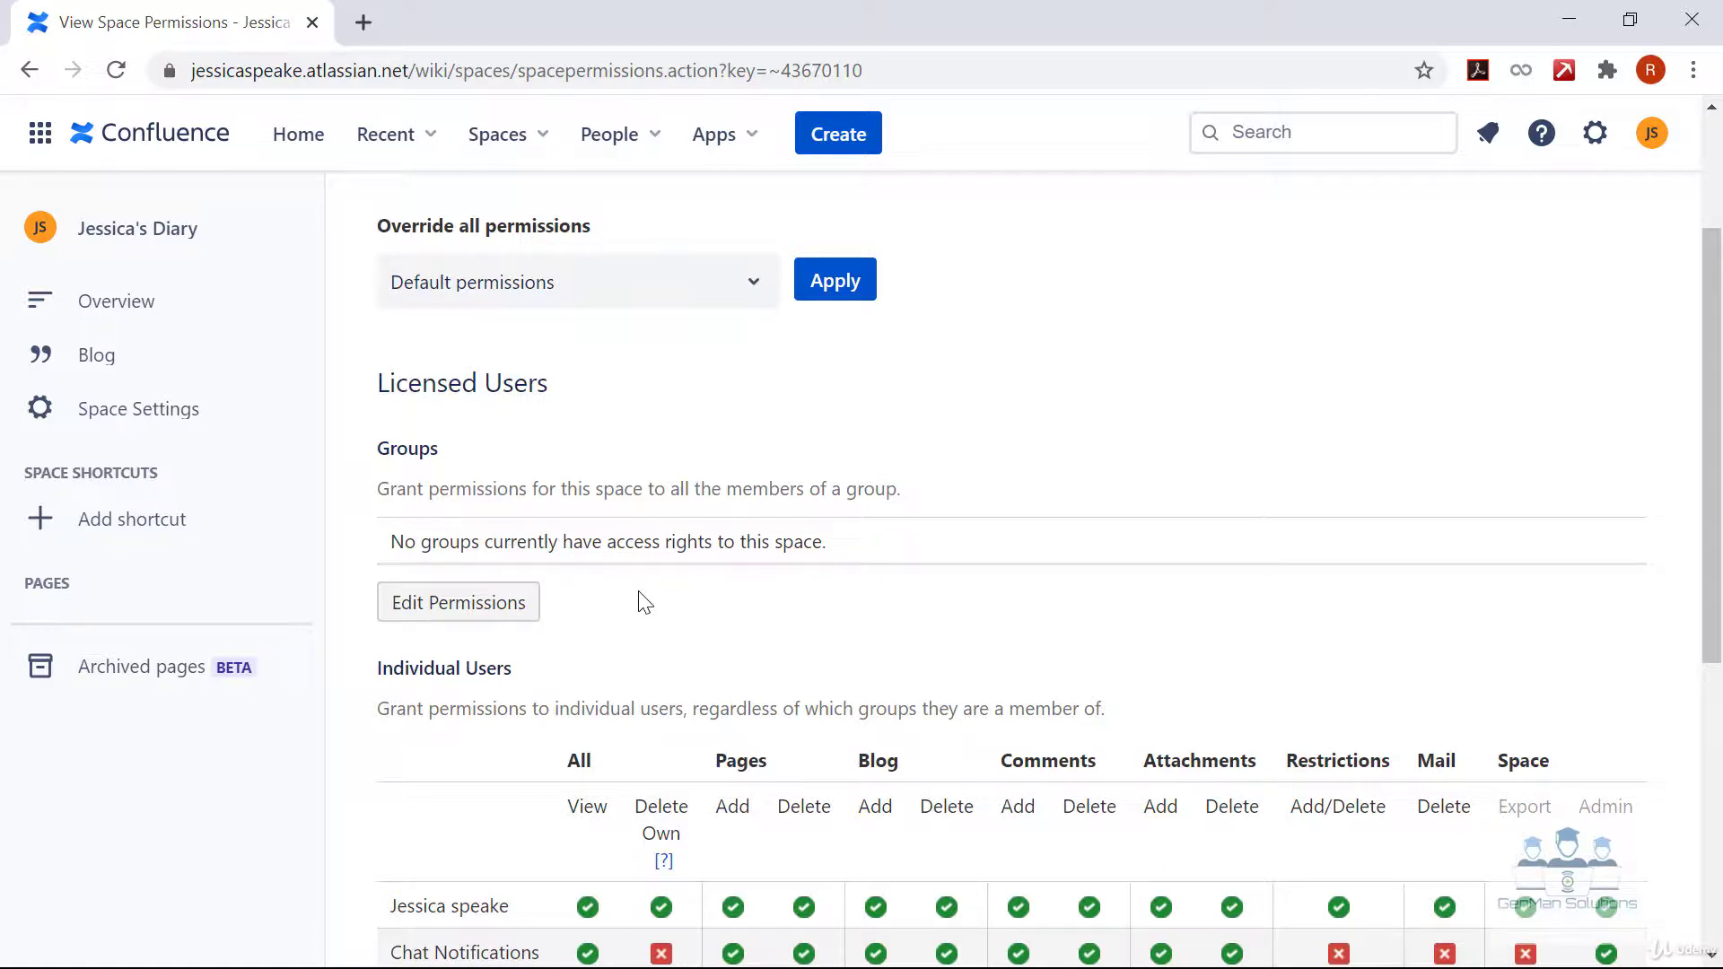
Step: Reopen the diary space's permission settings and check the group and individual user permissions
{"action": "left_click", "coordinate": [123, 411]}
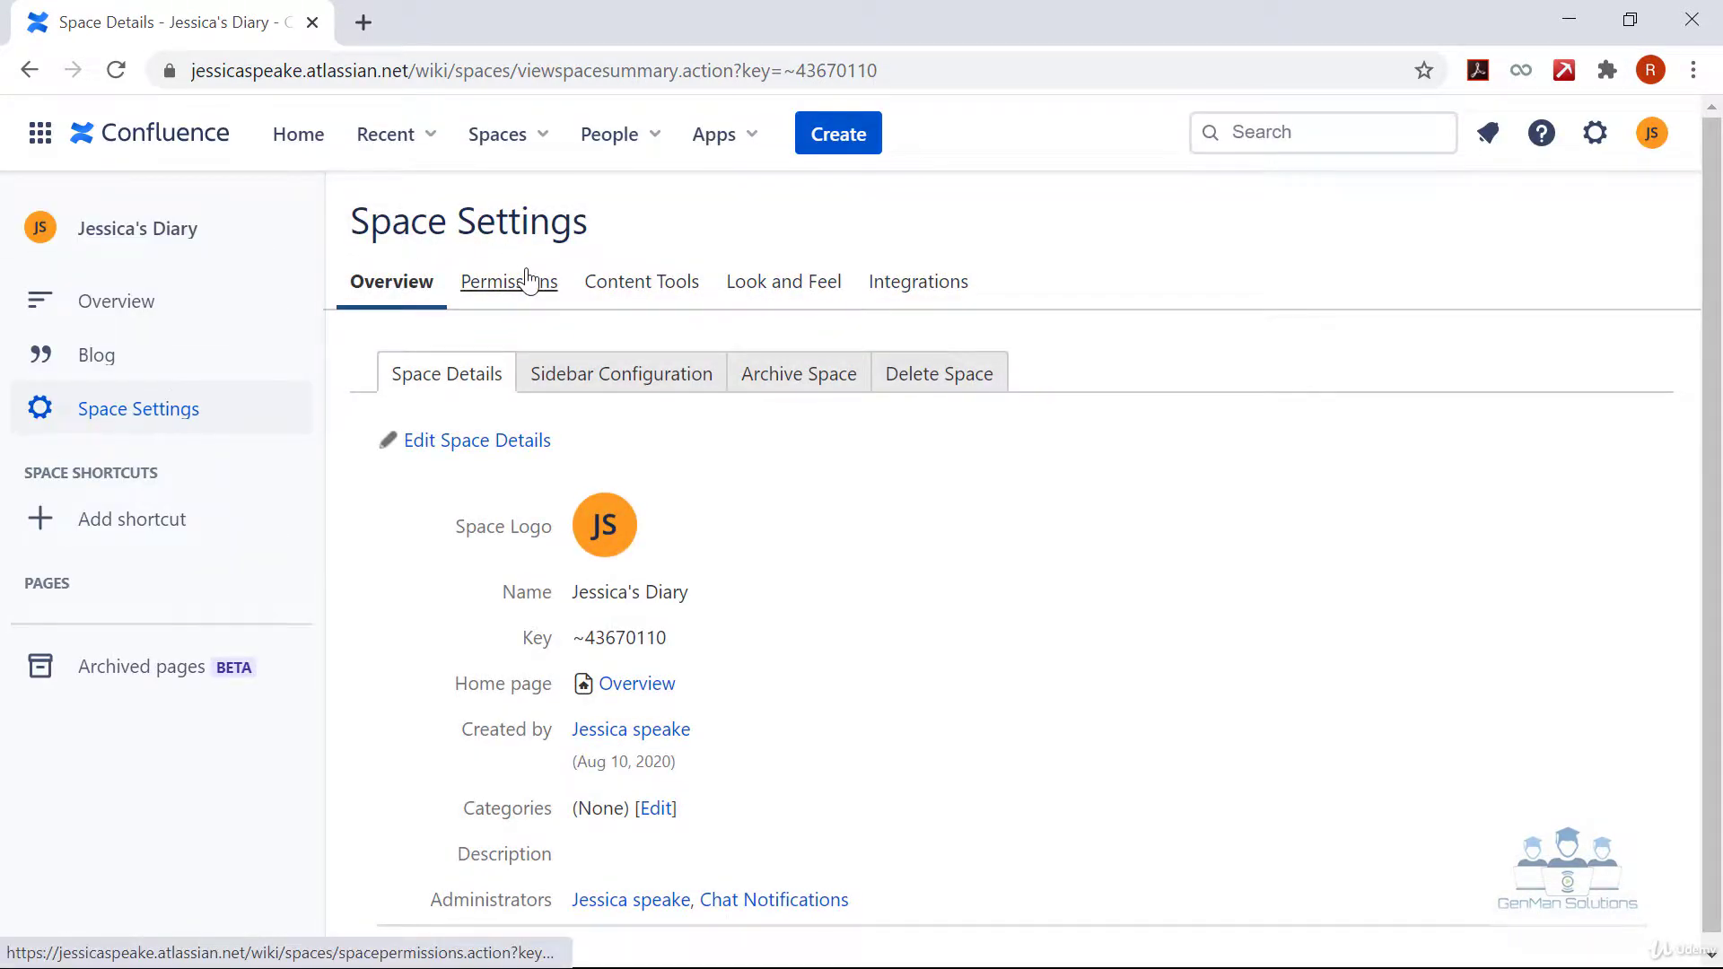
{"action": "left_click", "coordinate": [527, 281]}
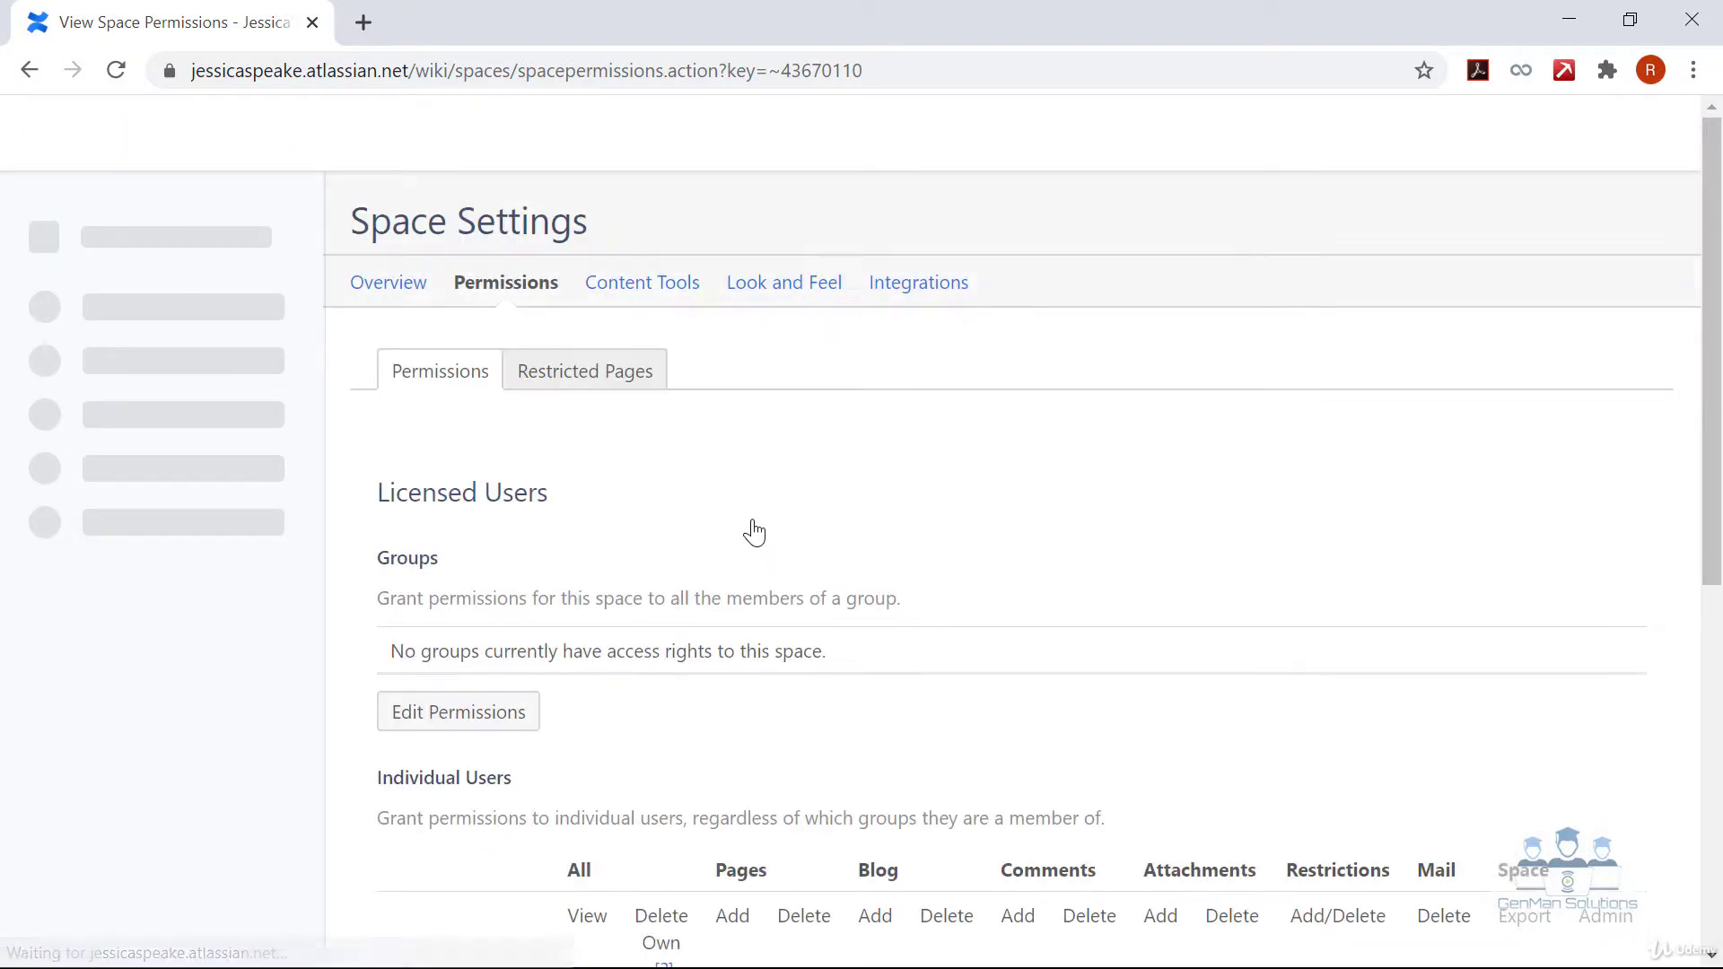
{"action": "scroll", "coordinate": [751, 531], "scroll_direction": "down", "scroll_amount": 4}
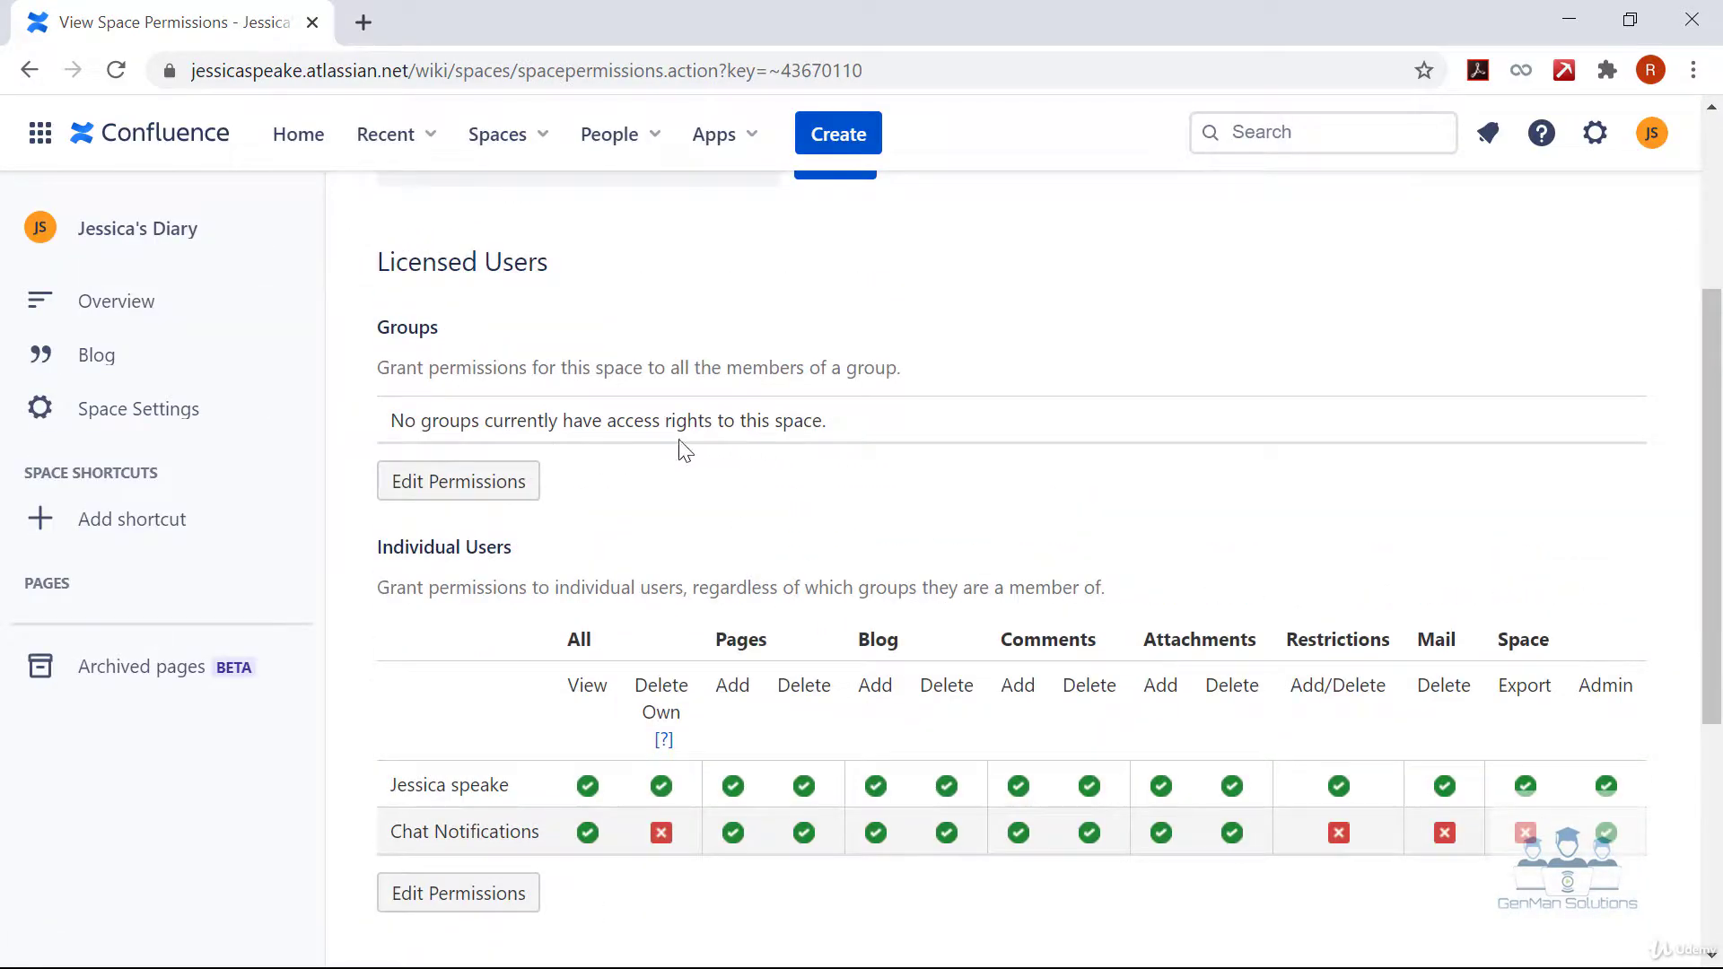